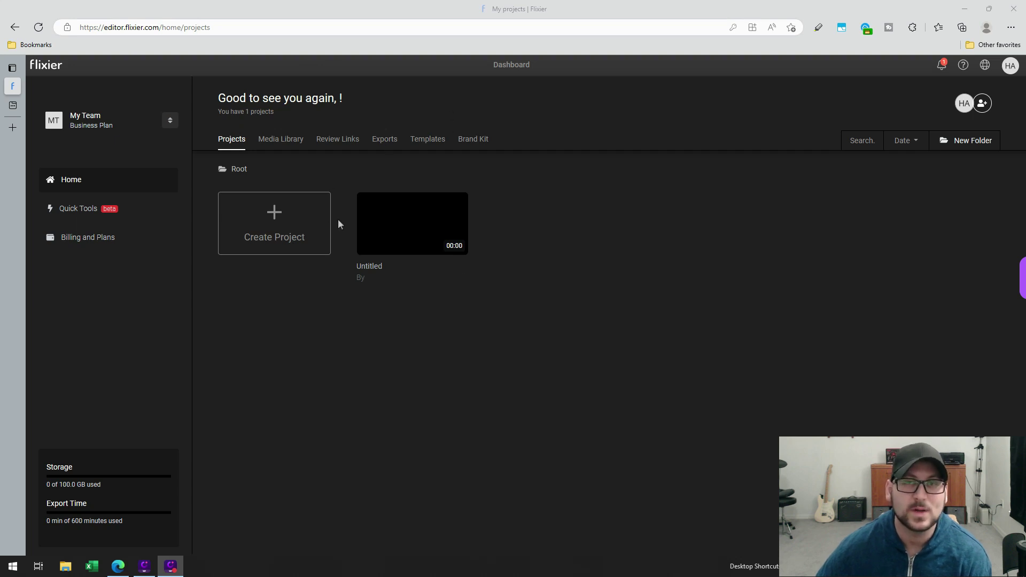
- In a new InPrivate Edge window, search for 'flixier' and open the Flixier homepage
left_click(1010, 27)
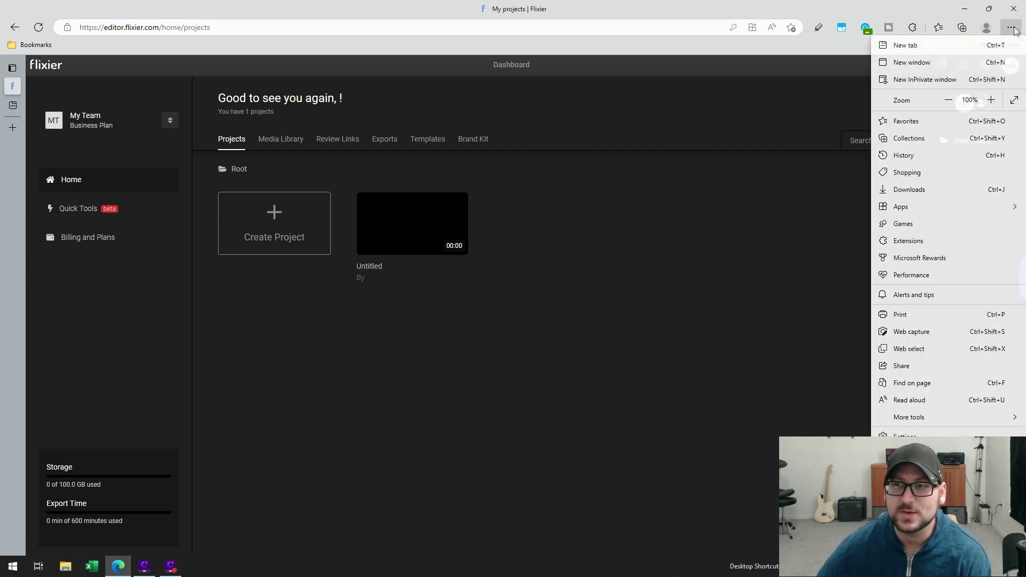
key("Escape")
key("ctrl+shift+n")
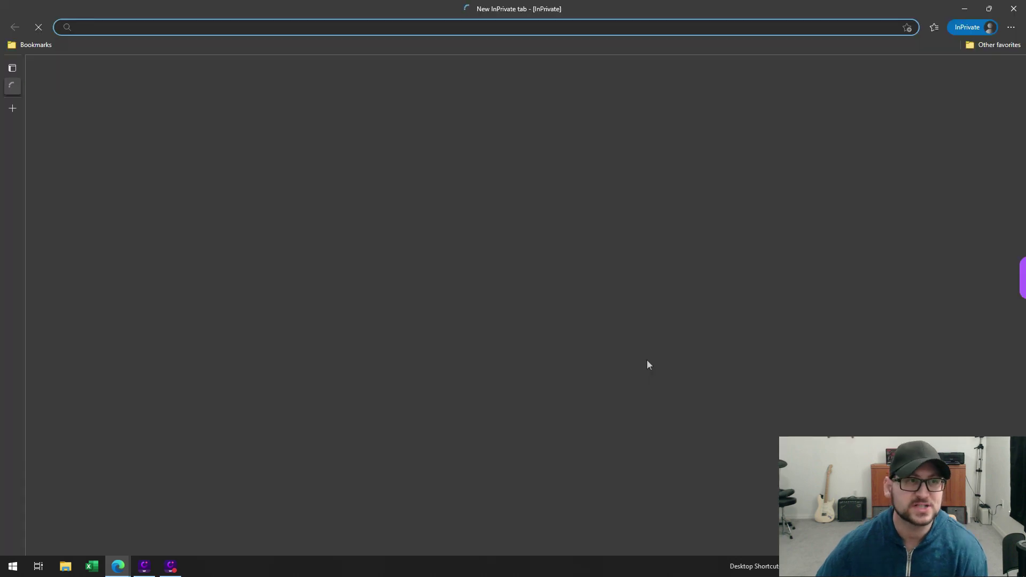
type("flixier")
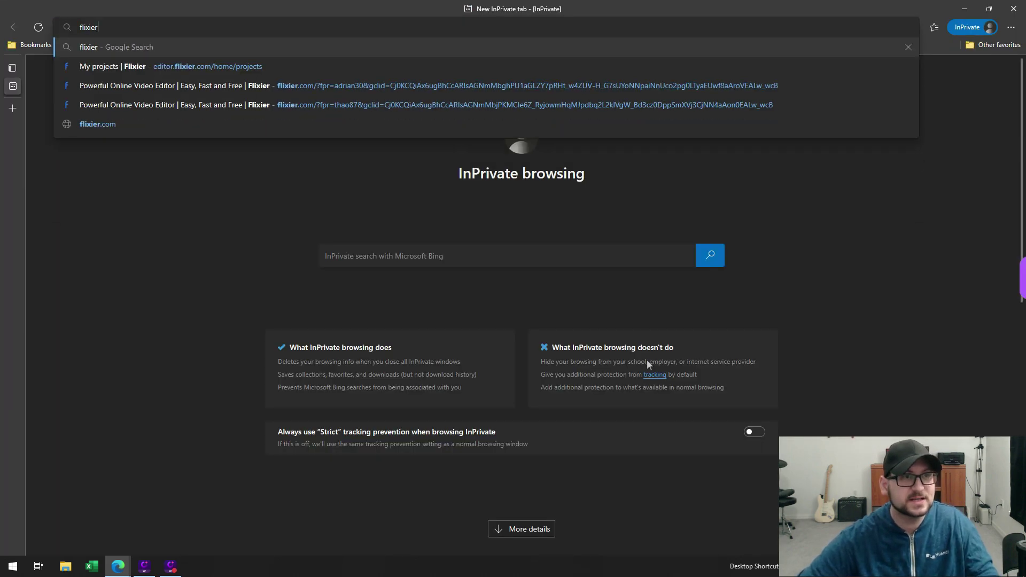
key("Return")
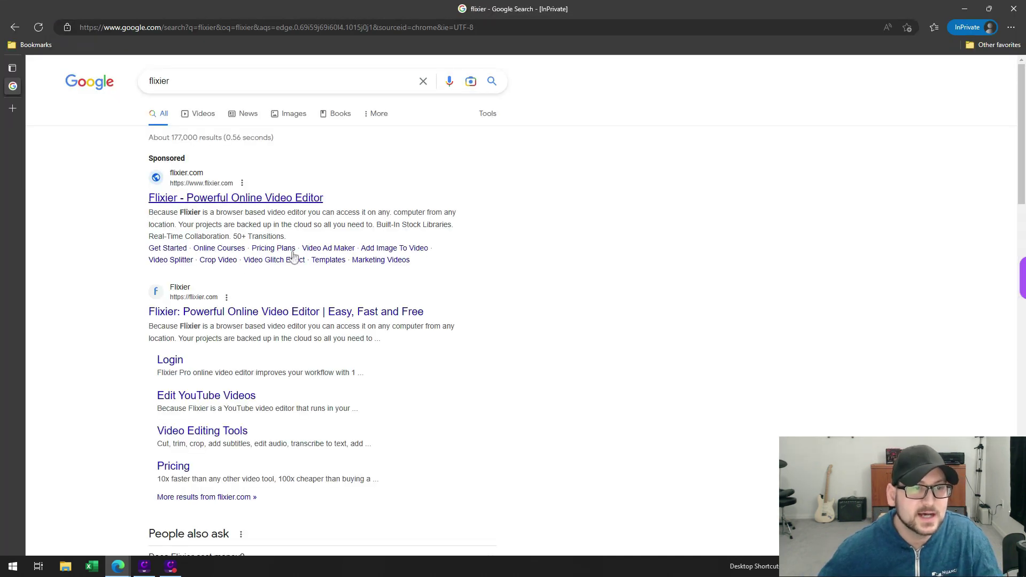
left_click(231, 314)
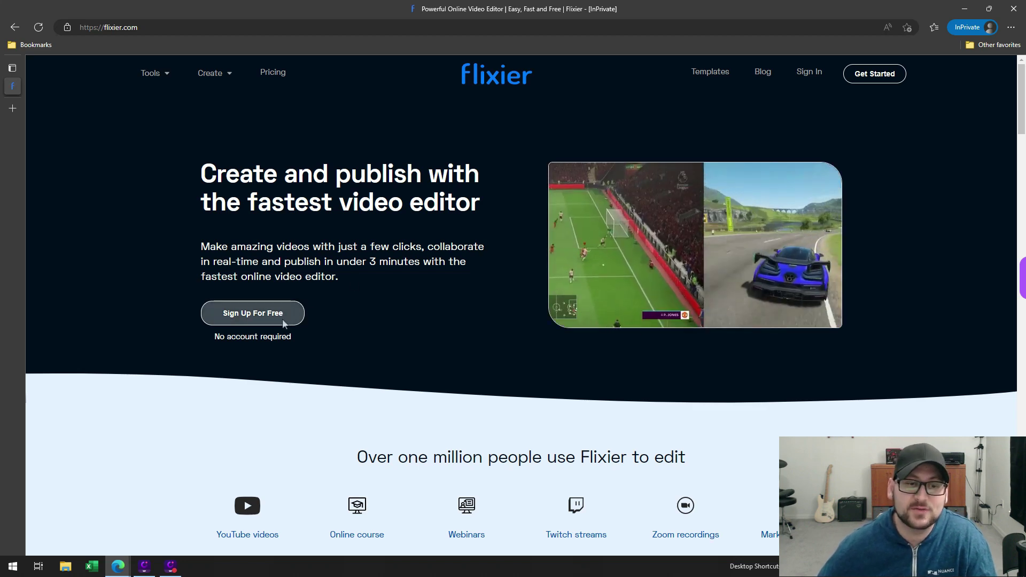
scroll(301, 323, "down", 2)
scroll(302, 325, "down", 2)
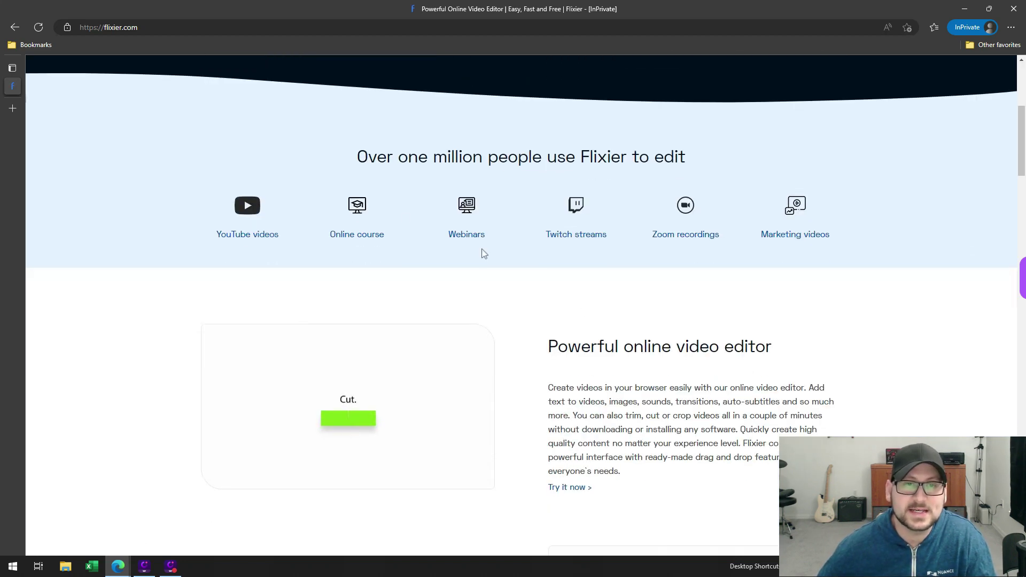
scroll(362, 272, "up", 2)
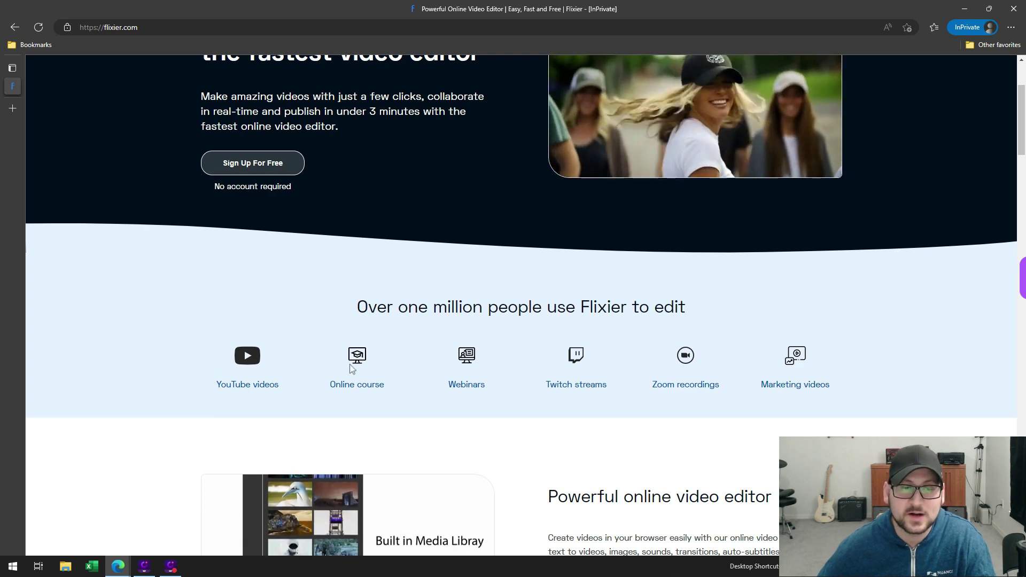
scroll(451, 393, "down", 1)
scroll(451, 393, "down", 3)
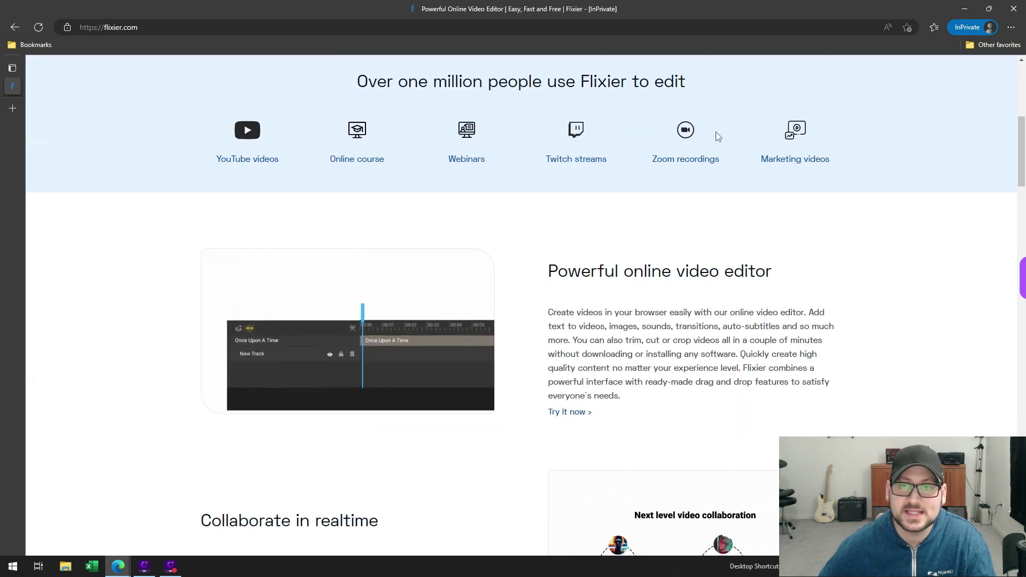
scroll(563, 325, "down", 5)
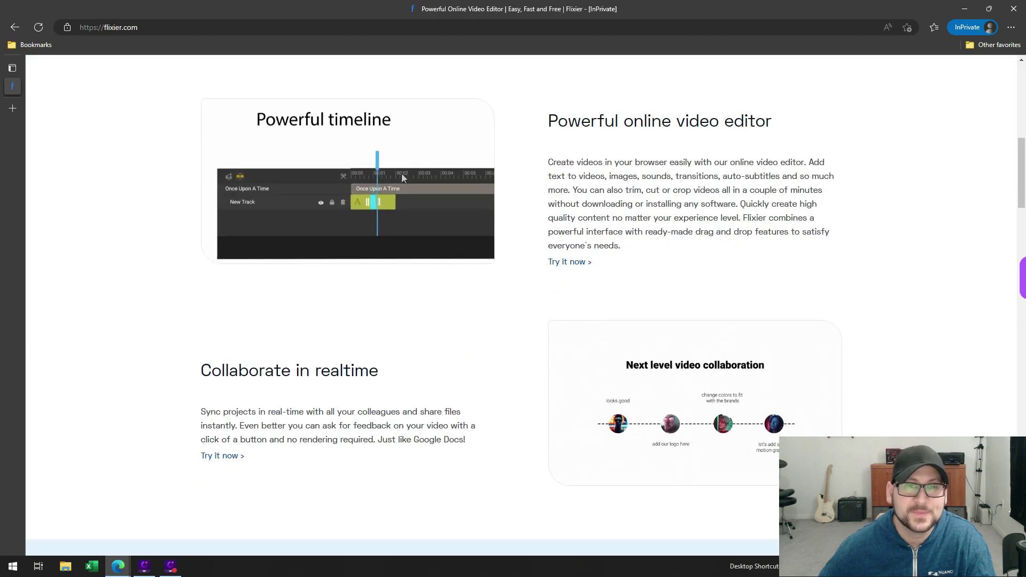
scroll(562, 178, "up", 4)
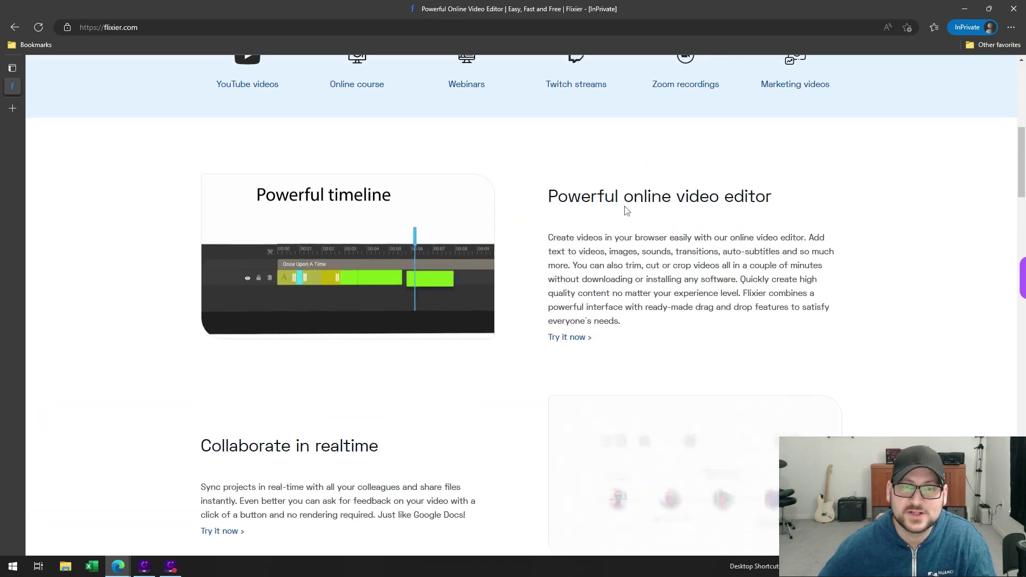
scroll(452, 327, "down", 15)
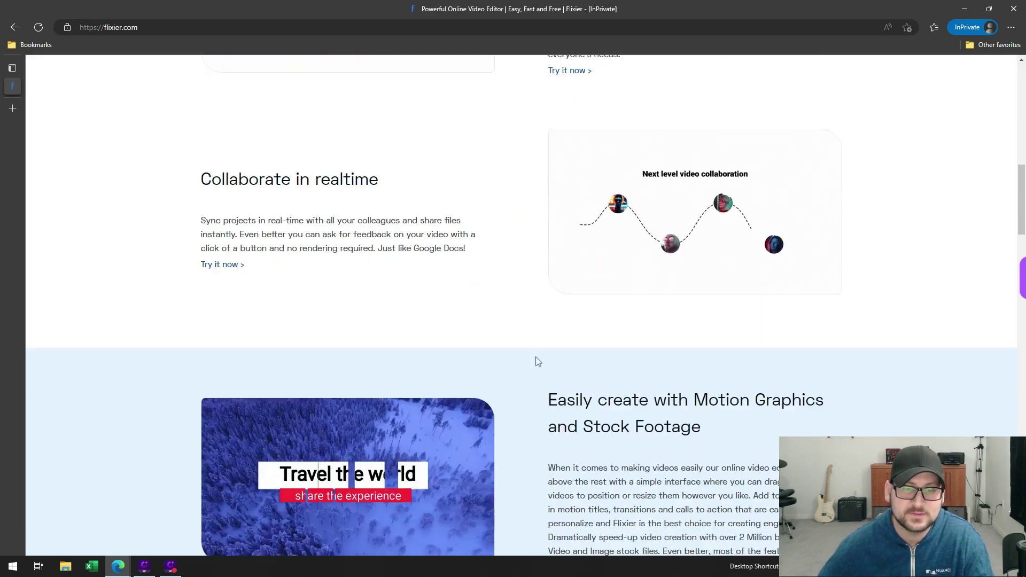
scroll(642, 272, "down", 5)
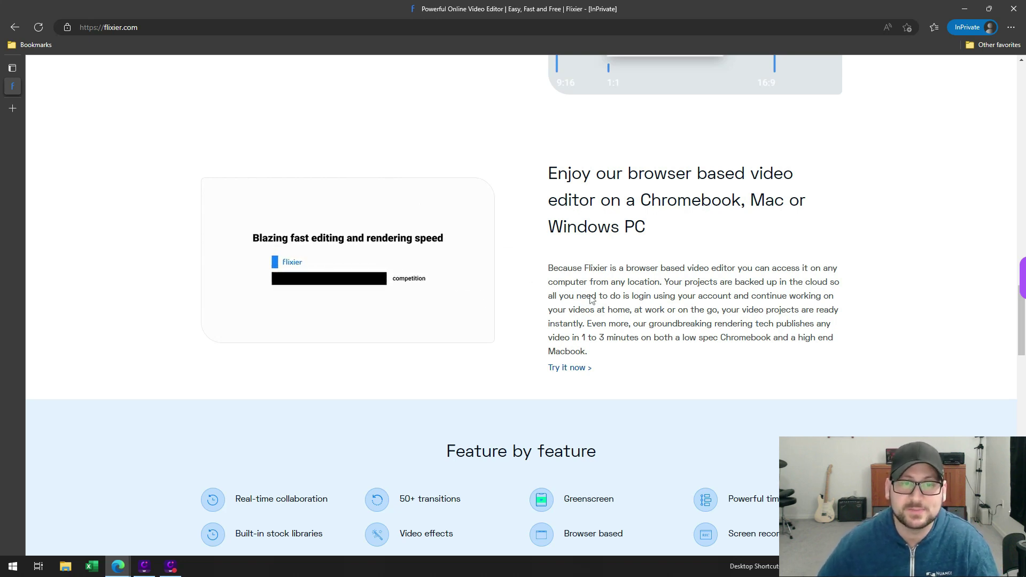
scroll(555, 243, "down", 8)
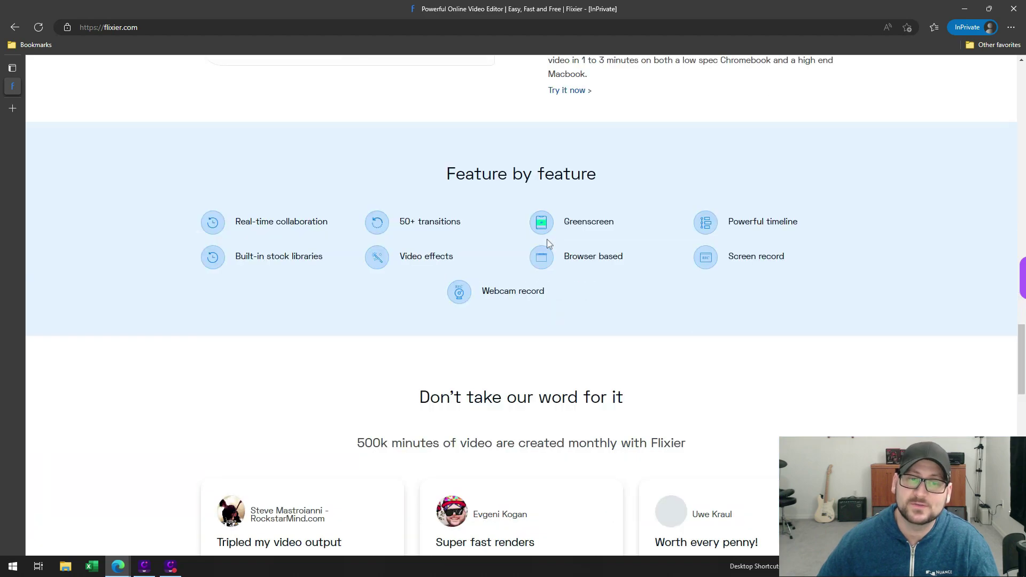
scroll(549, 245, "up", 8)
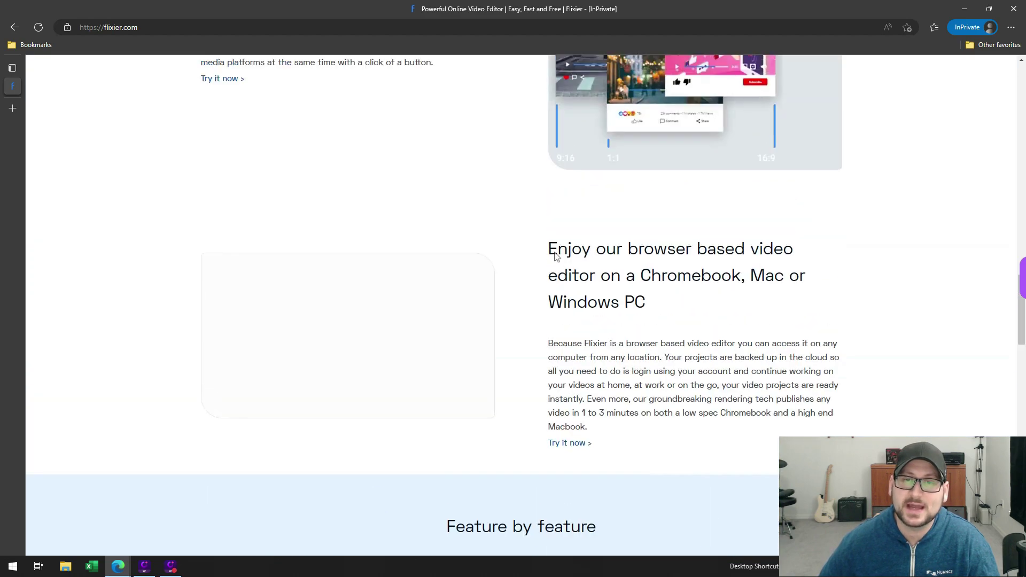
scroll(716, 340, "up", 3)
scroll(715, 341, "up", 10)
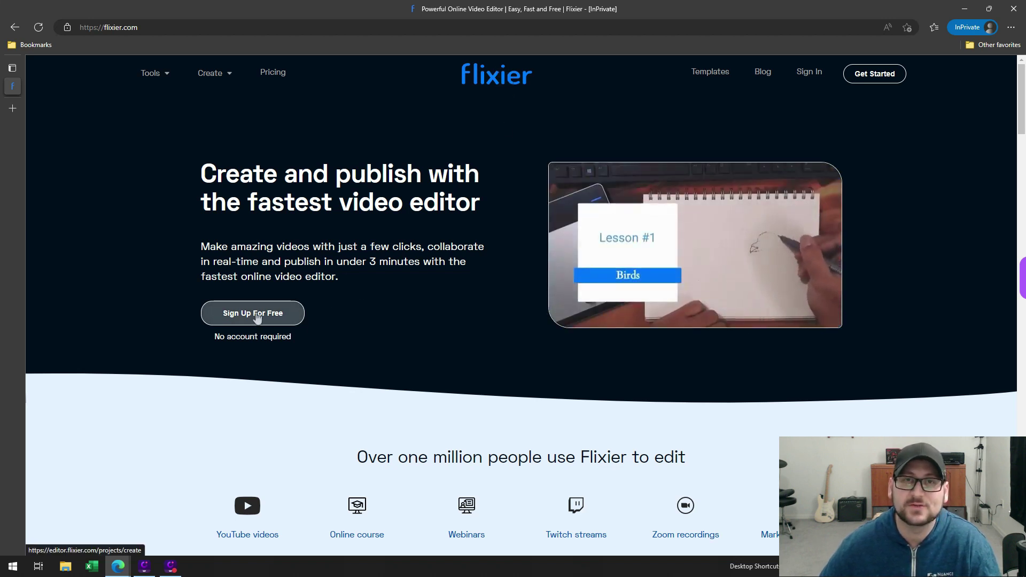
- Start an untitled project without signing up, dismiss the import prompt, and open Account Settings
left_click(256, 315)
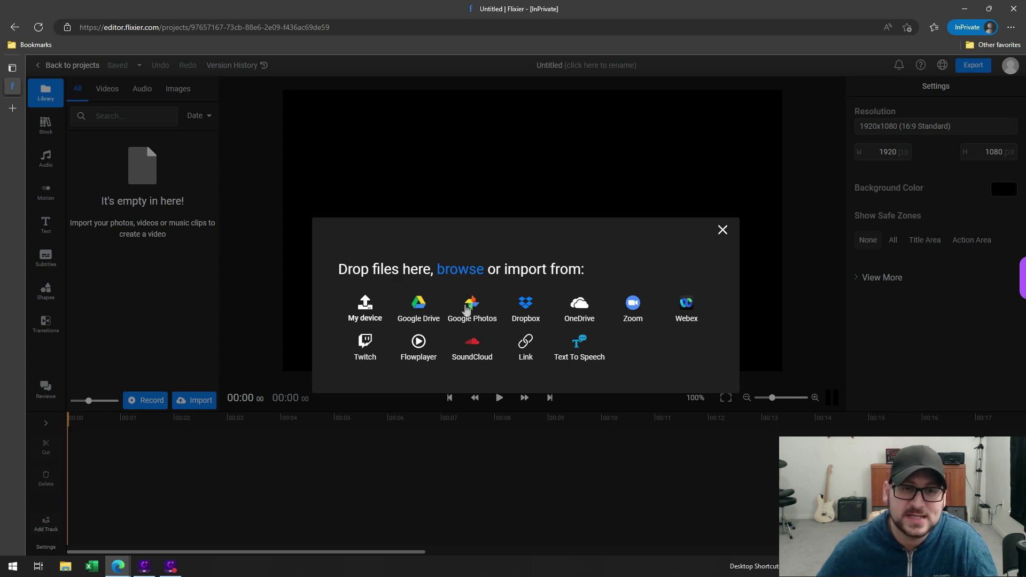
left_click(723, 230)
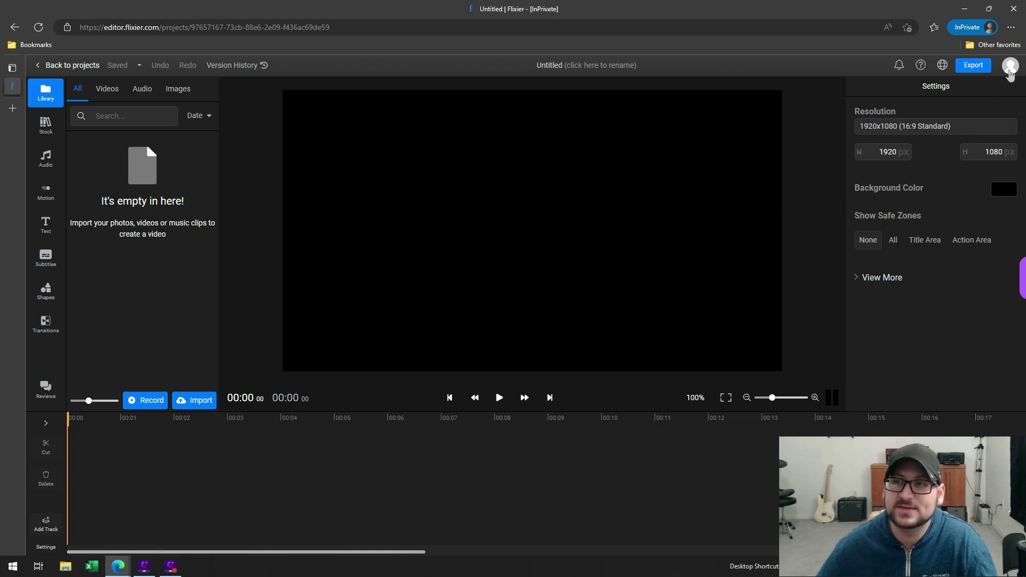
left_click(1009, 68)
left_click(977, 87)
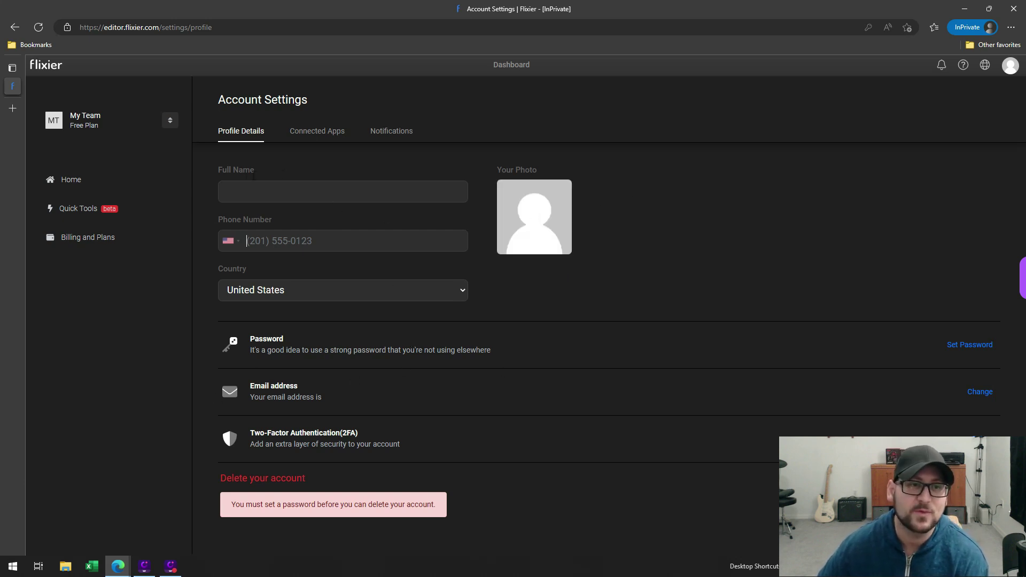
- Close the InPrivate window to return to the regular Flixier projects dashboard
left_click(284, 219)
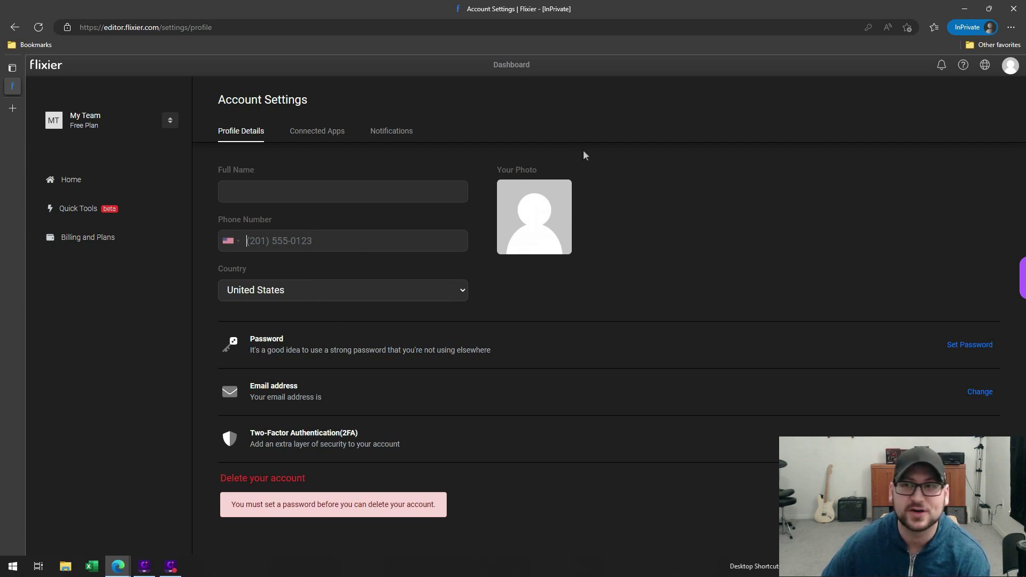
left_click(1013, 9)
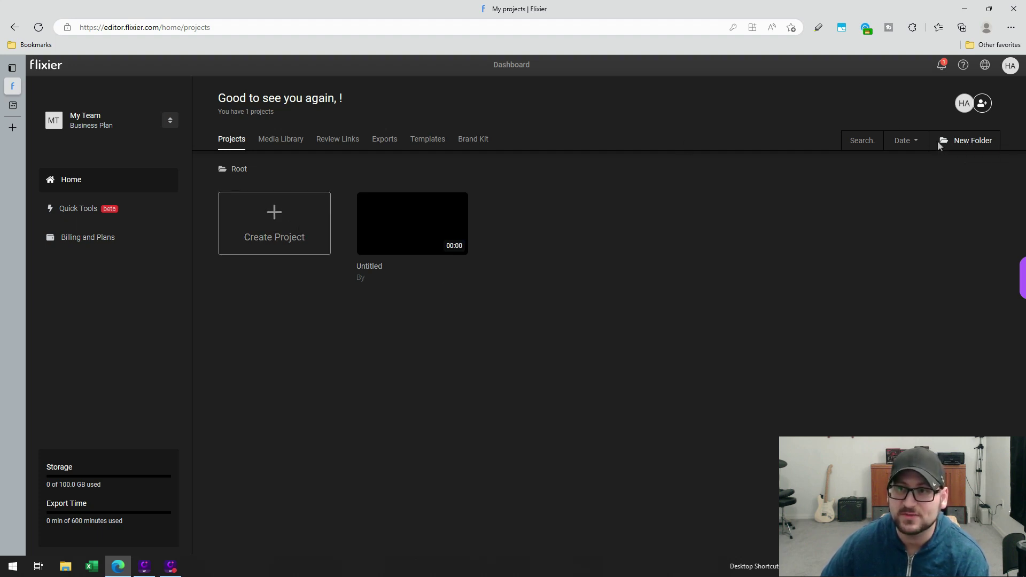
- Create a new folder named 'Test Folder' in the projects dashboard
left_click(968, 145)
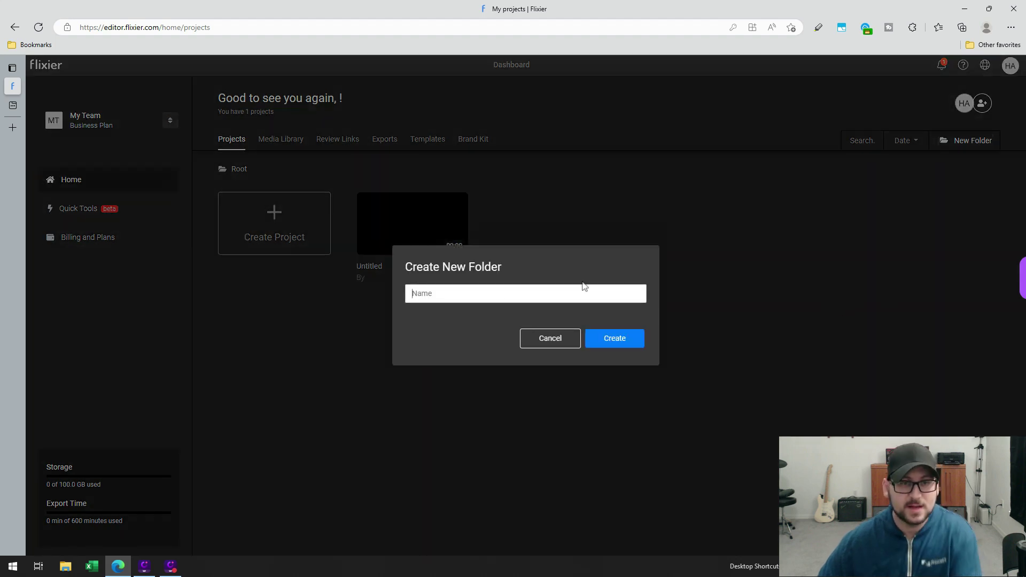
type("Test")
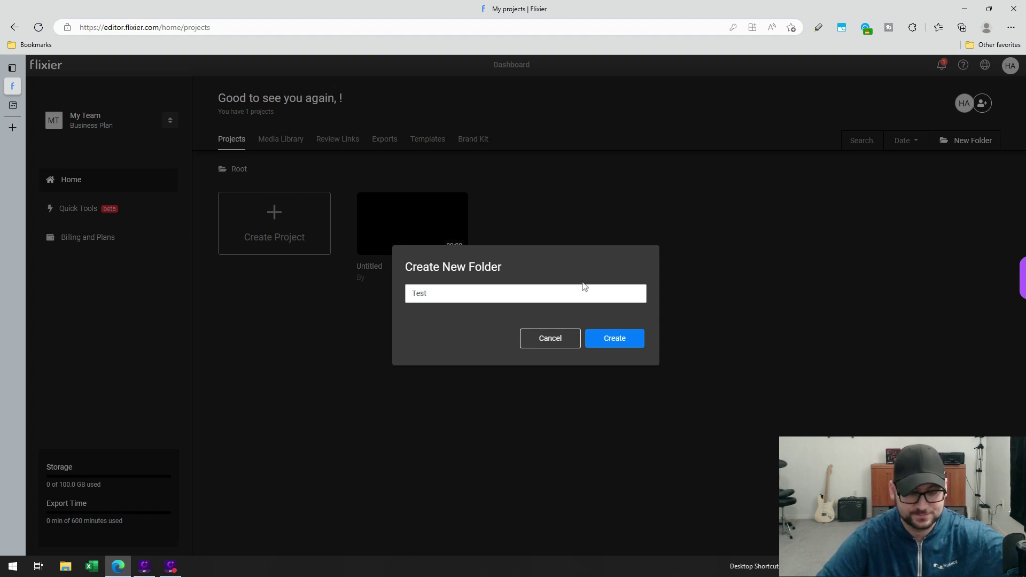
type(" Folder")
key("Return")
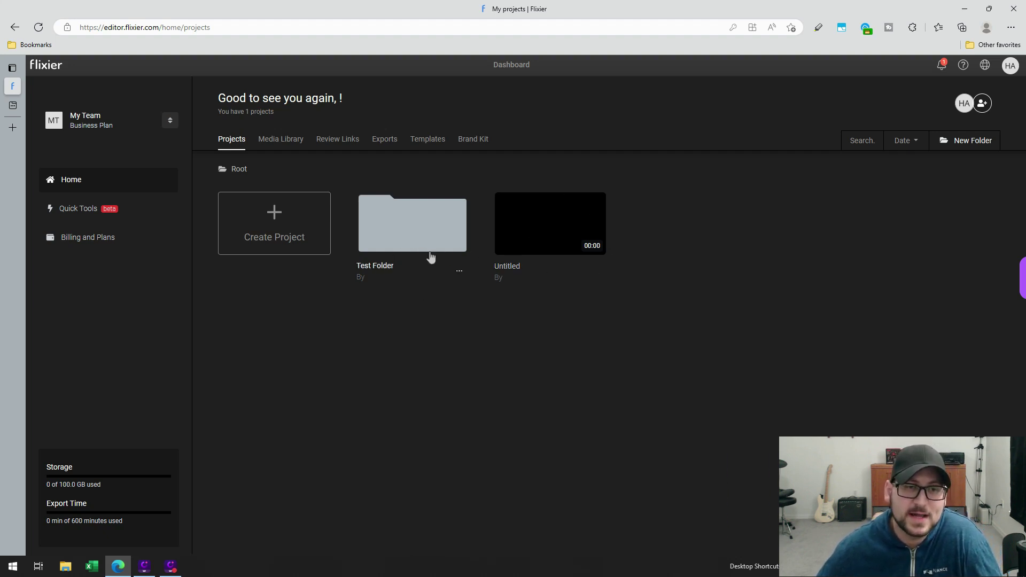
key("alt+Tab")
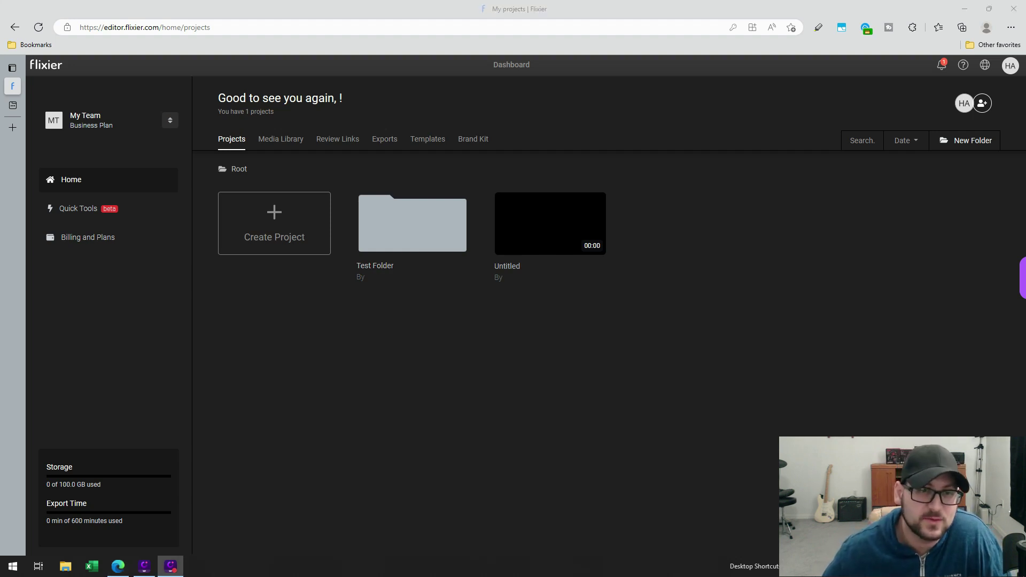
- Inside Test Folder, create a Widescreen 1920x1080 project named 'test'
left_click(410, 221)
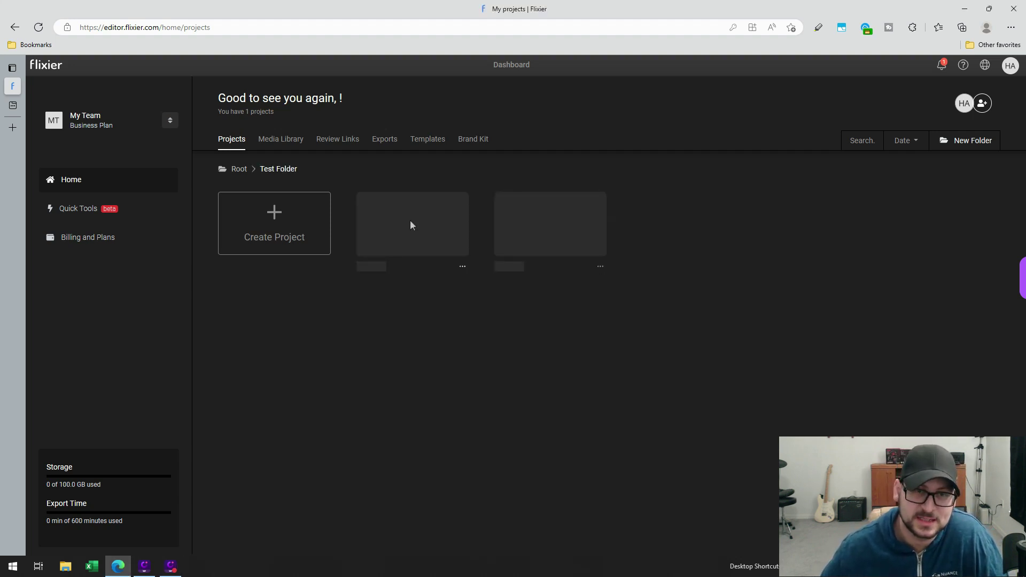
left_click(270, 231)
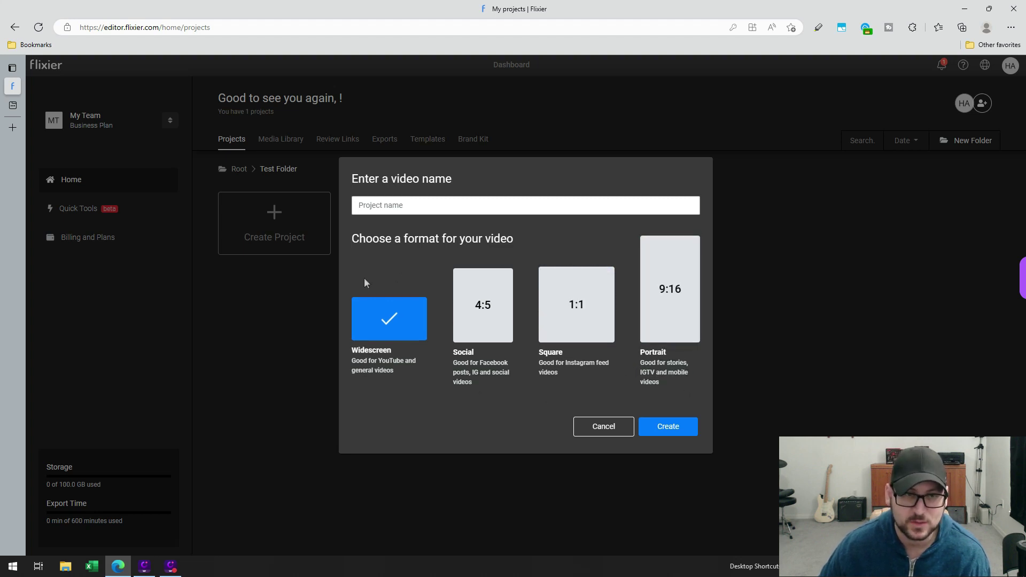
type("test")
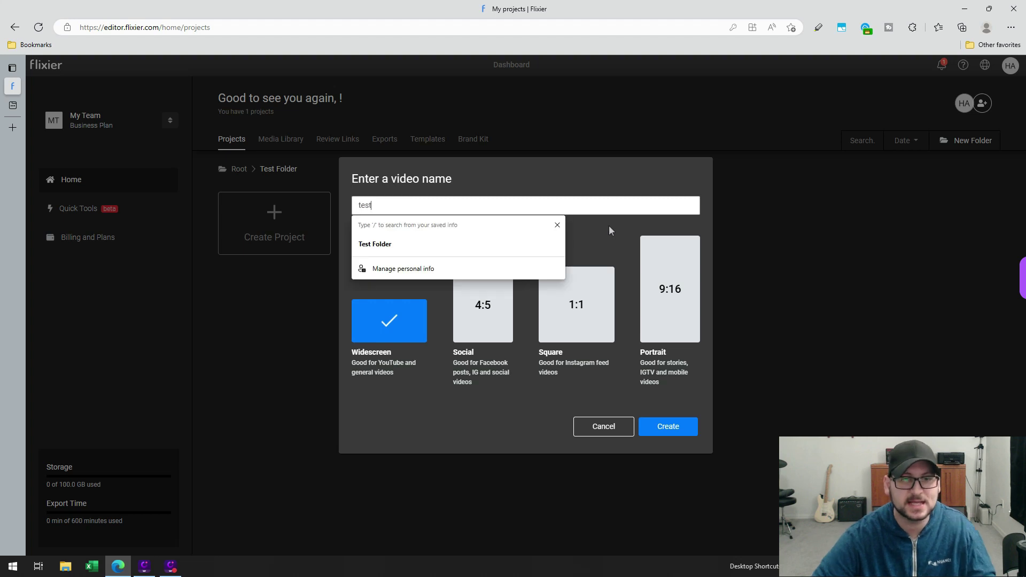
left_click(524, 418)
left_click(677, 422)
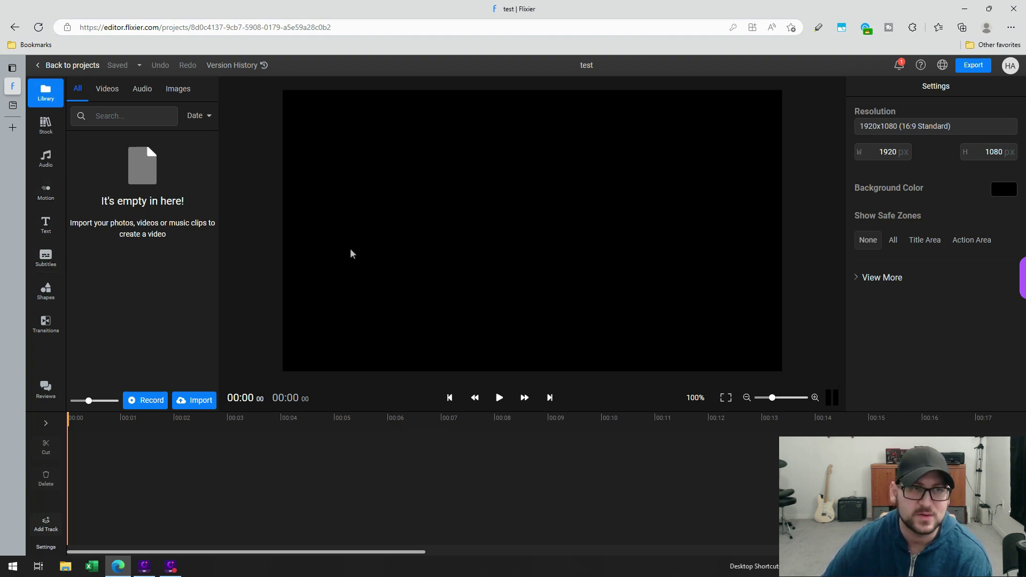
- Drag the 45:21 video file from File Explorer into the editor's media library
key("alt+shift+p")
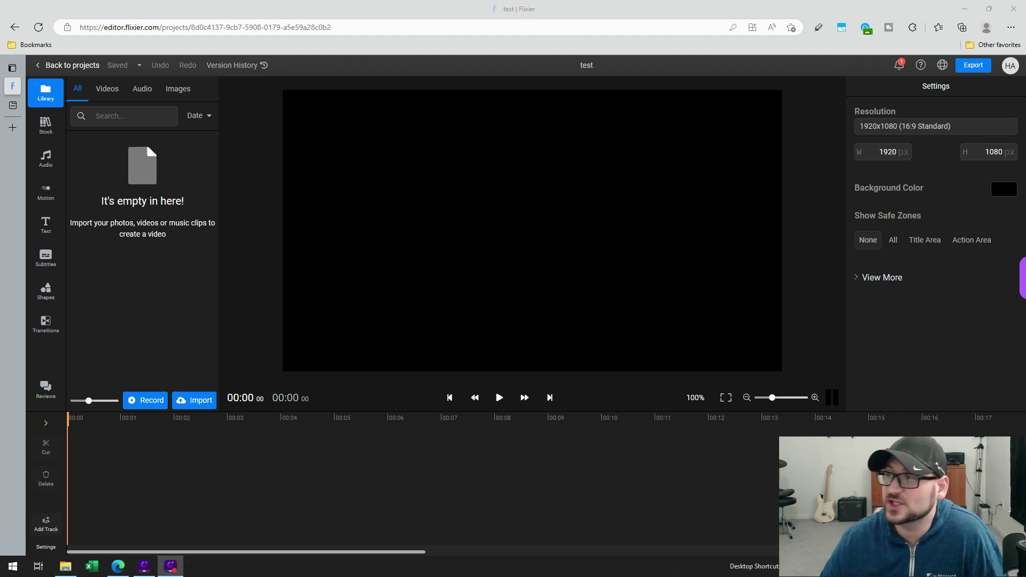
left_click_drag(991, 329, 522, 246)
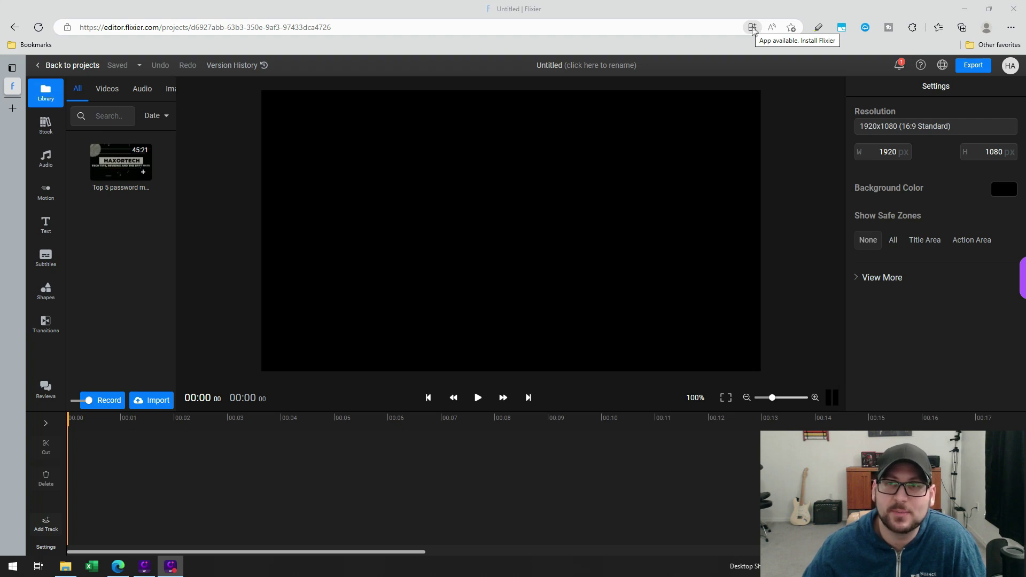
- Allow installing Flixier as an app and maximize the editor window
left_click(750, 29)
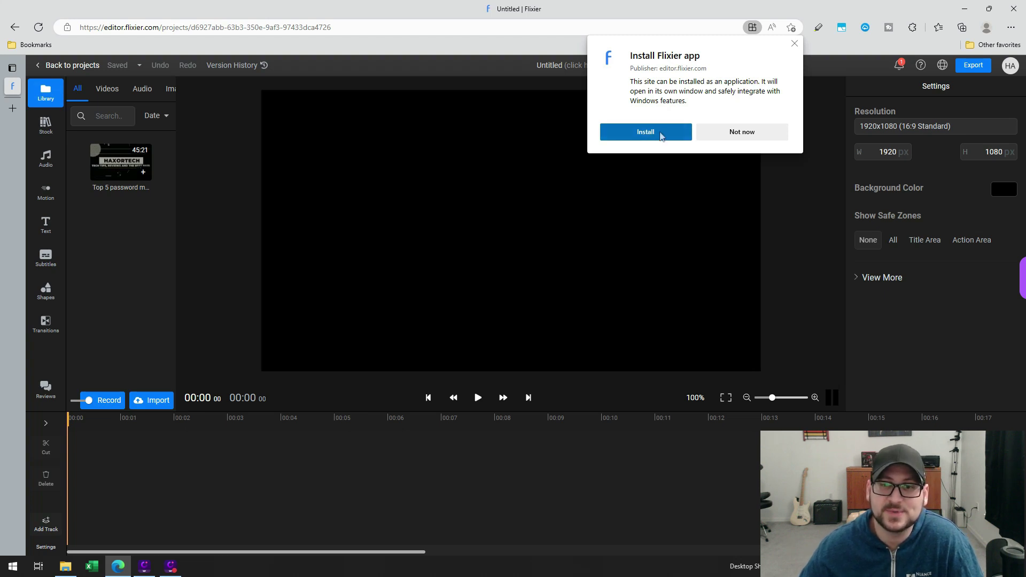
left_click(647, 135)
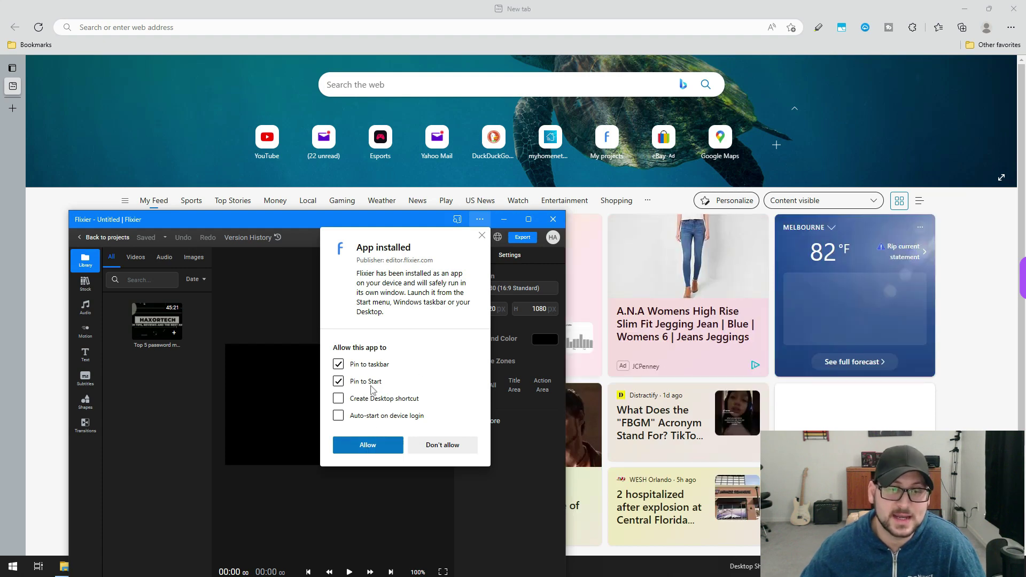
left_click(372, 446)
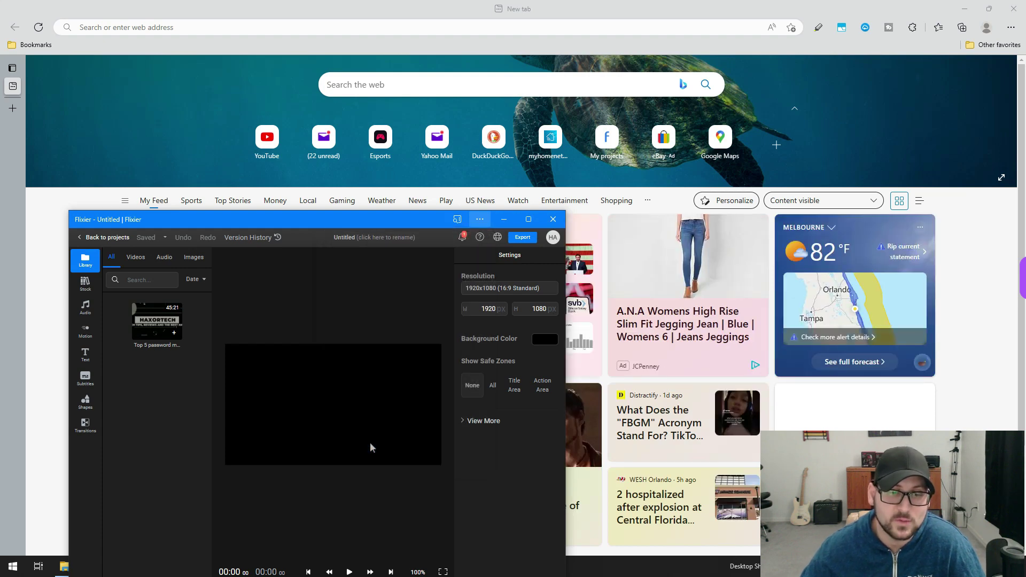
left_click(529, 220)
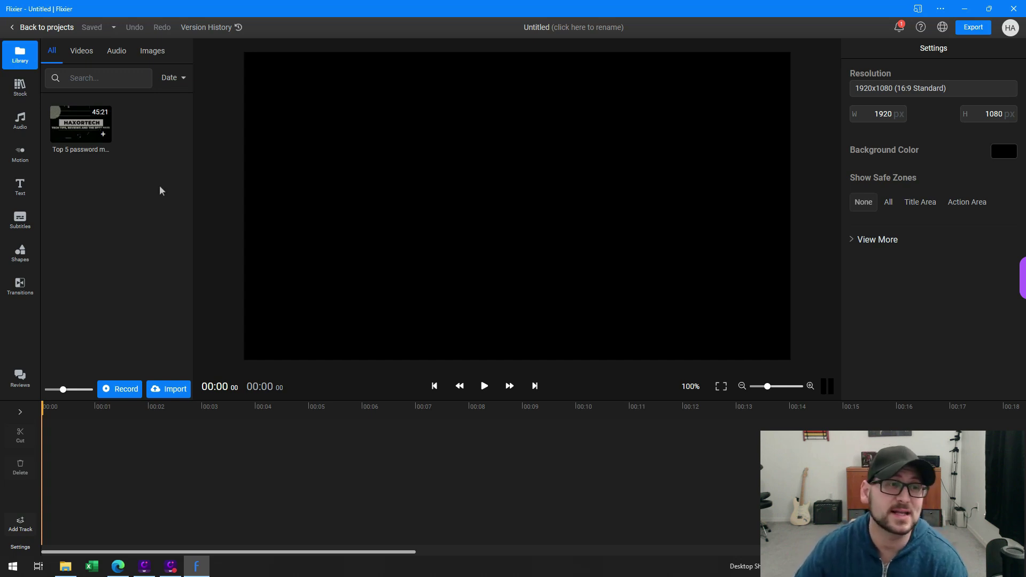
- Put the Top 5 password manager 2022 v2.mp4 video on the timeline, play from 00:04, and split at 00:13
left_click_drag(73, 123, 59, 465)
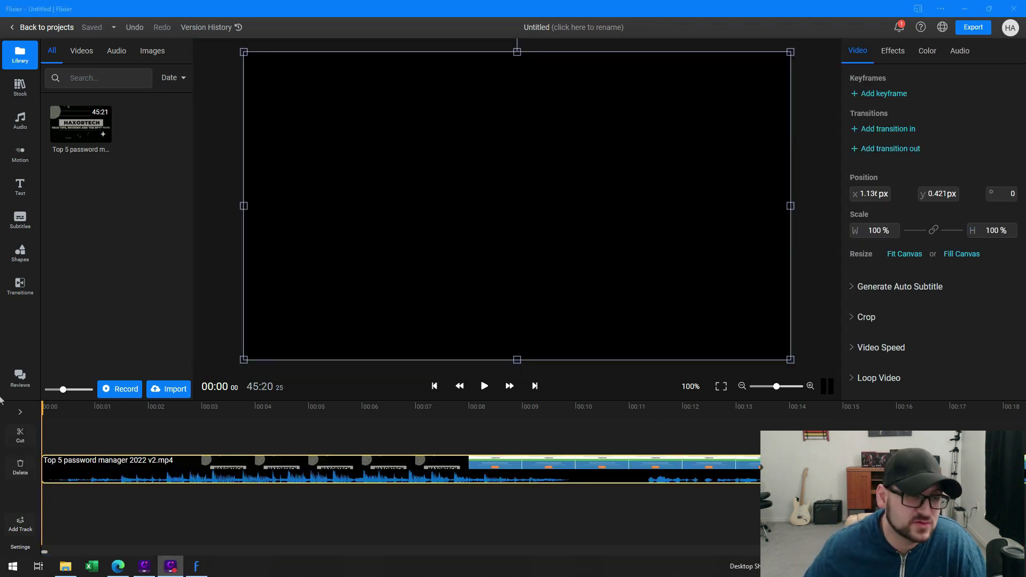
left_click(270, 408)
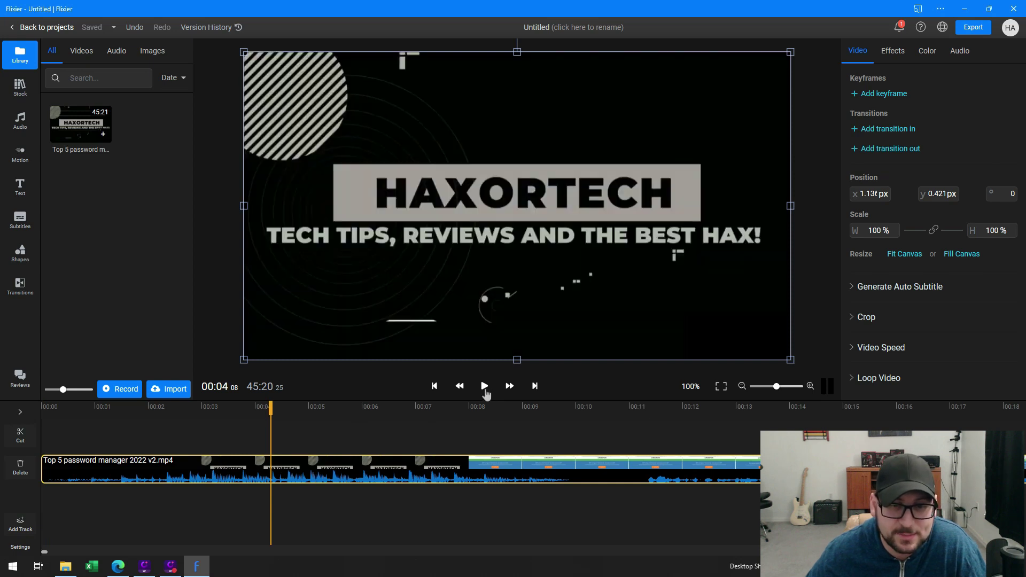
left_click(484, 387)
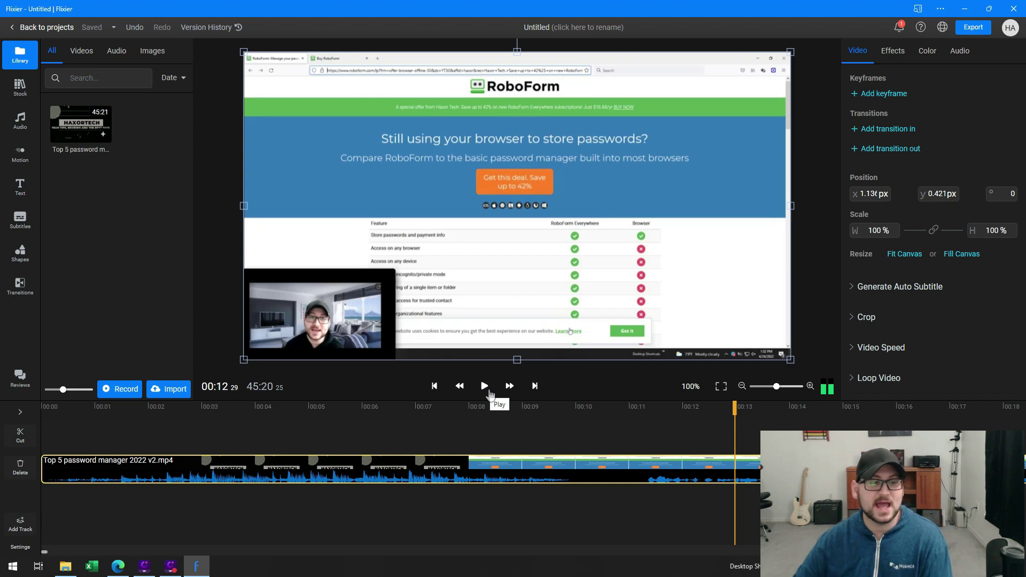
key("s")
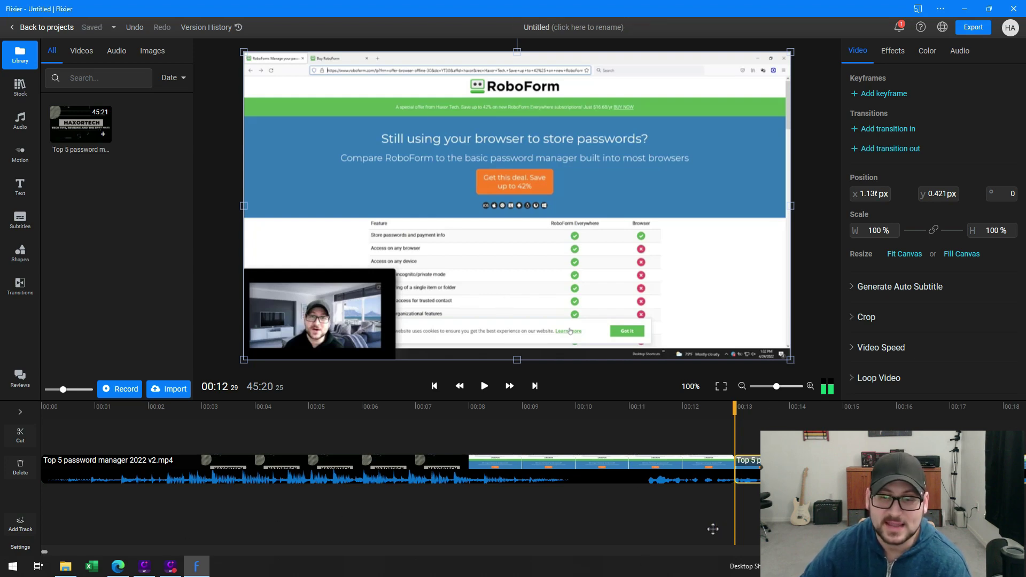
- Split the clip at about 00:14 and 00:17, zooming the timeline out between cuts
left_click(832, 409)
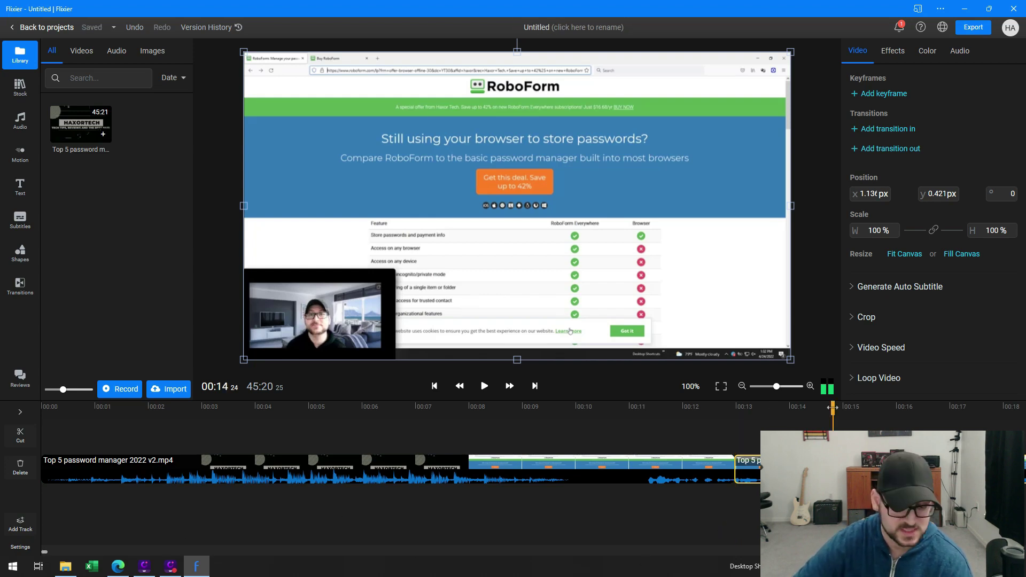
key("s")
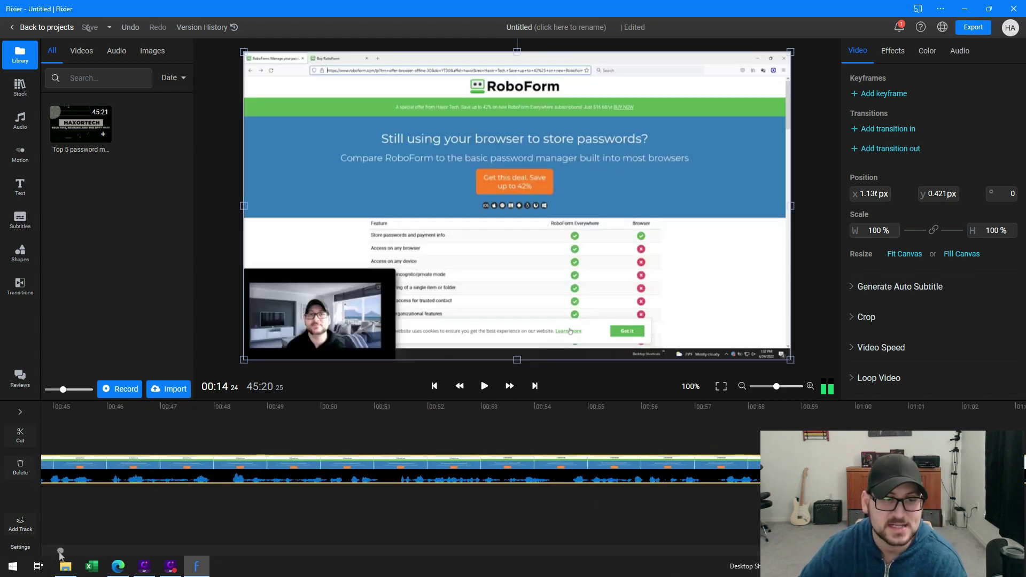
left_click(741, 385)
left_click(742, 386)
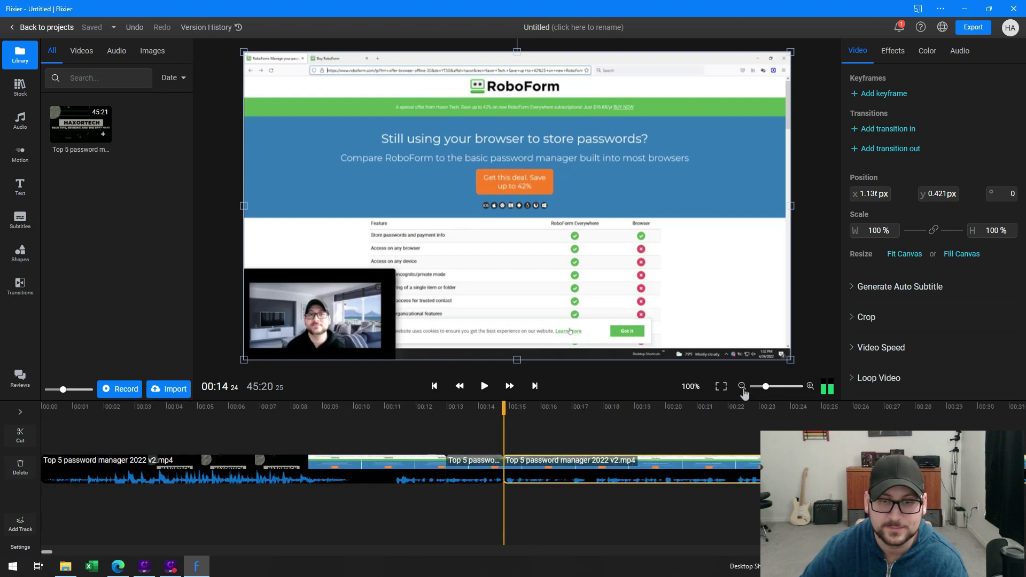
left_click(511, 407)
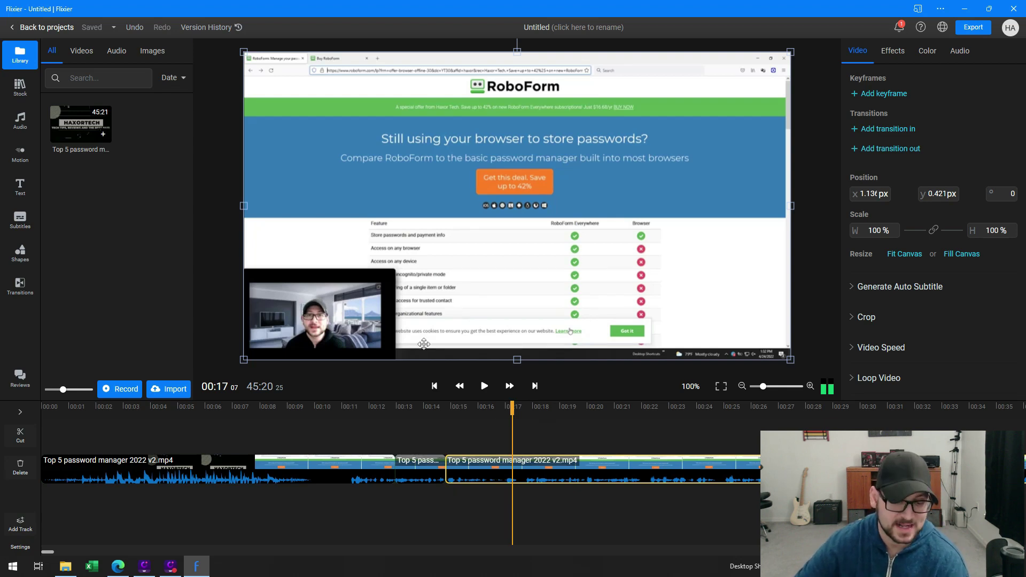
key("s")
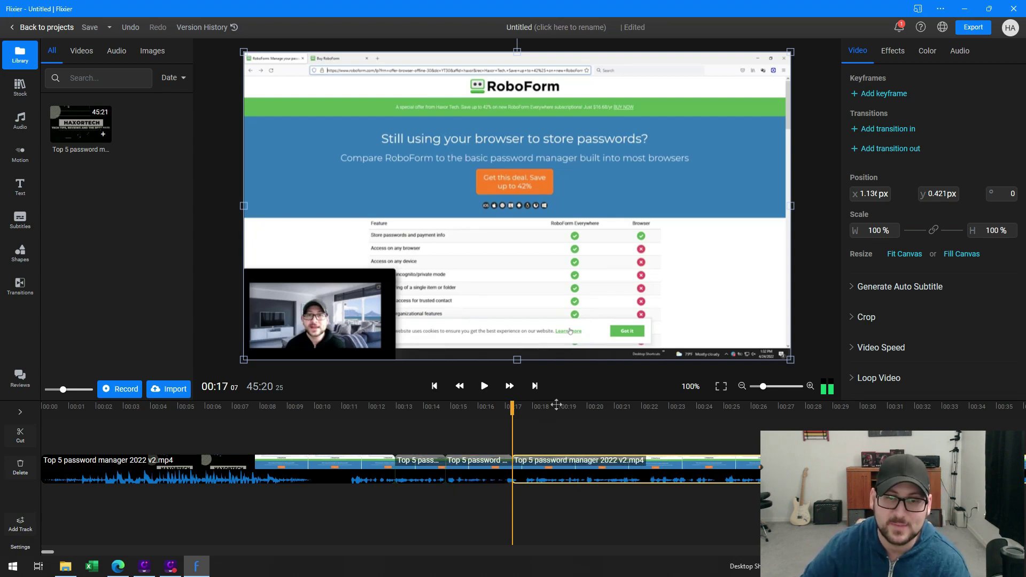
- Add cuts at about 00:21 and 00:25, then play from 00:25
left_click(611, 406)
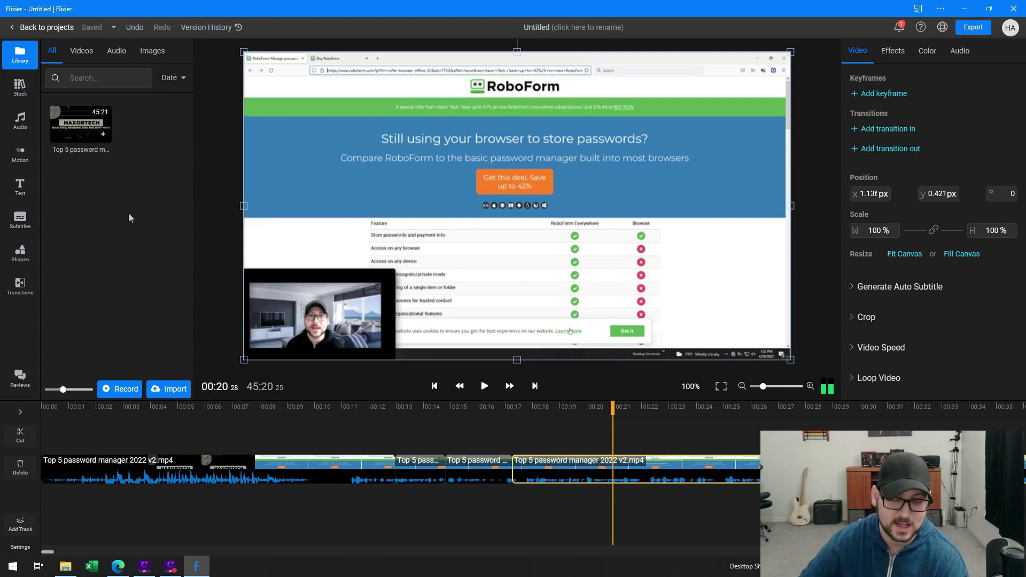
key("s")
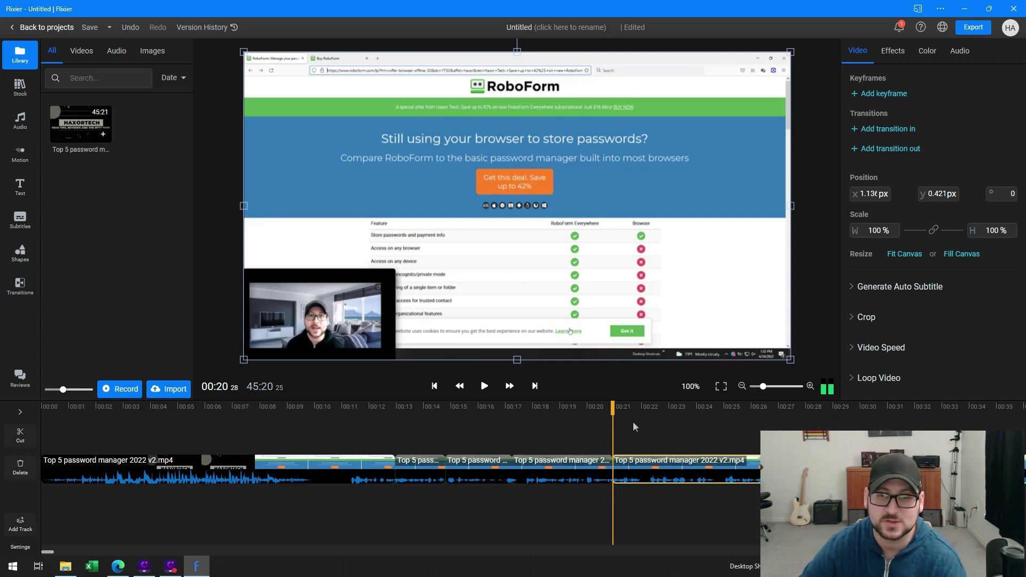
left_click(669, 406)
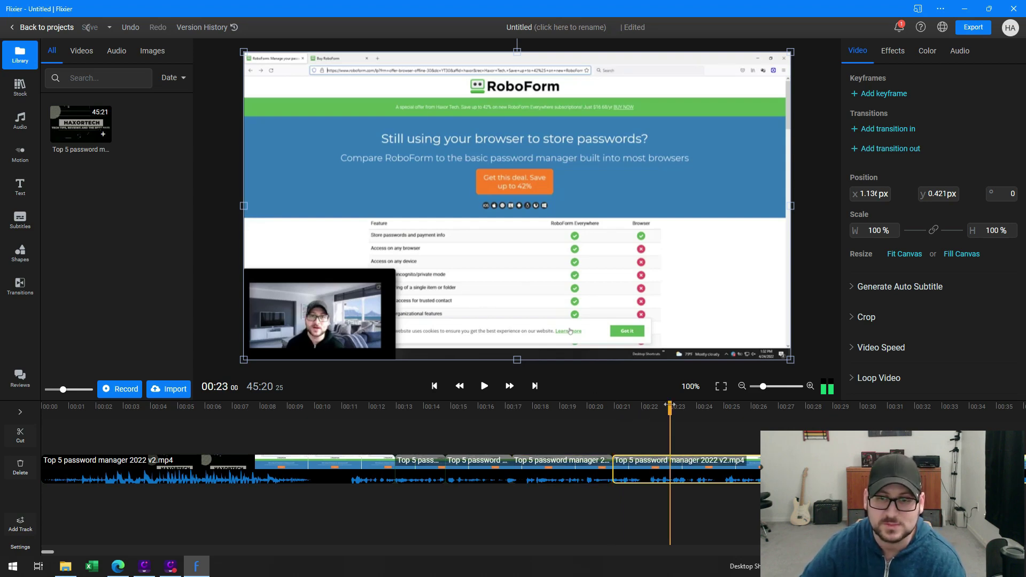
left_click_drag(669, 407, 726, 412)
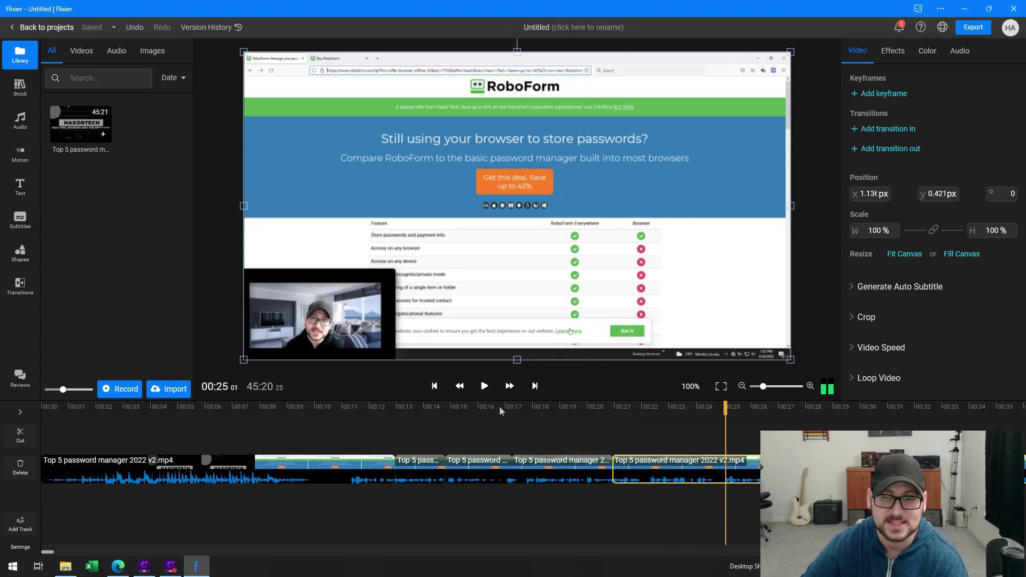
key("s")
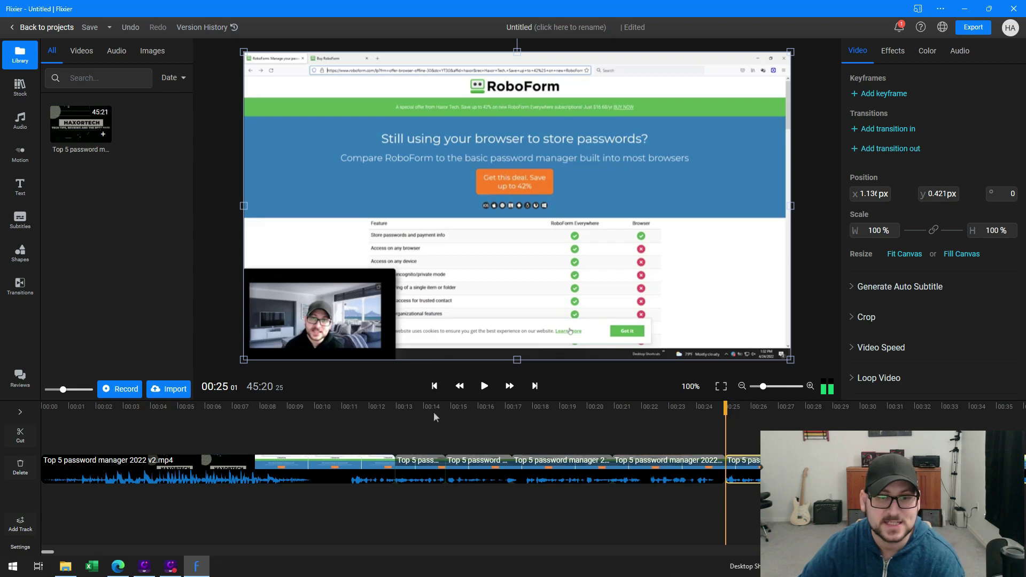
left_click(484, 387)
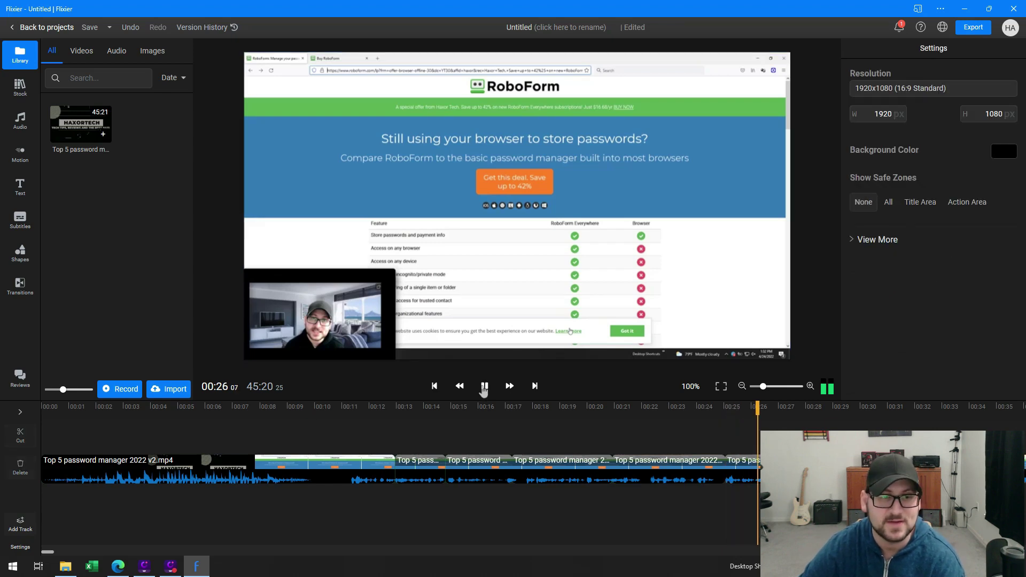
- Pause at 00:27, show the clip's Crop settings, then switch to the Audio library
left_click(484, 386)
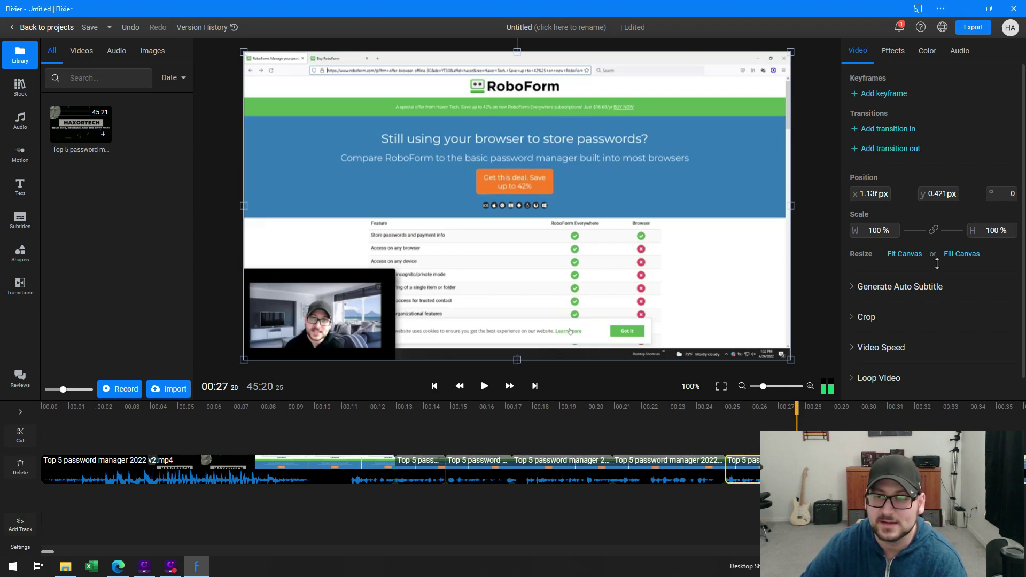
left_click(853, 317)
scroll(884, 331, "down", 3)
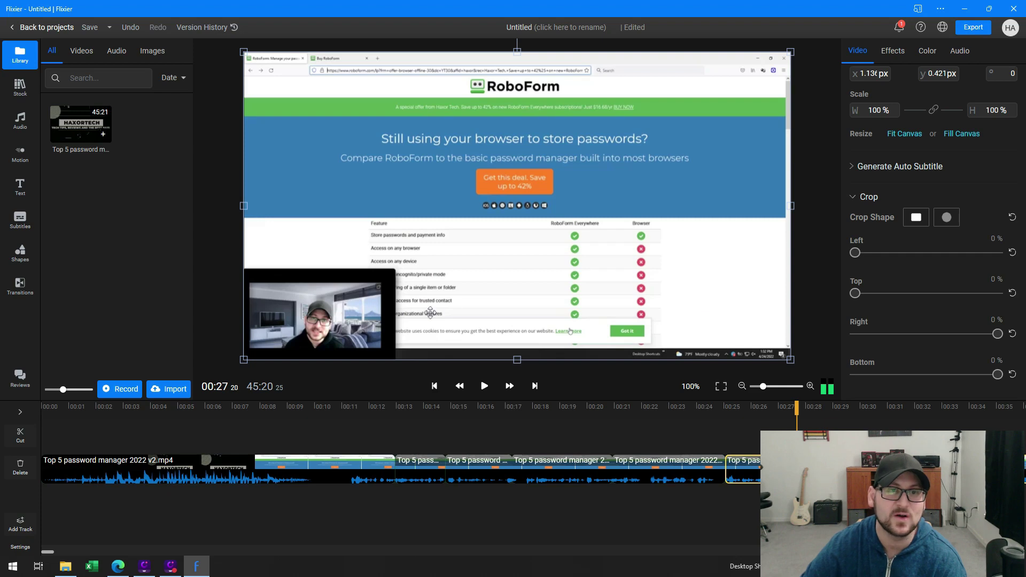
left_click(26, 127)
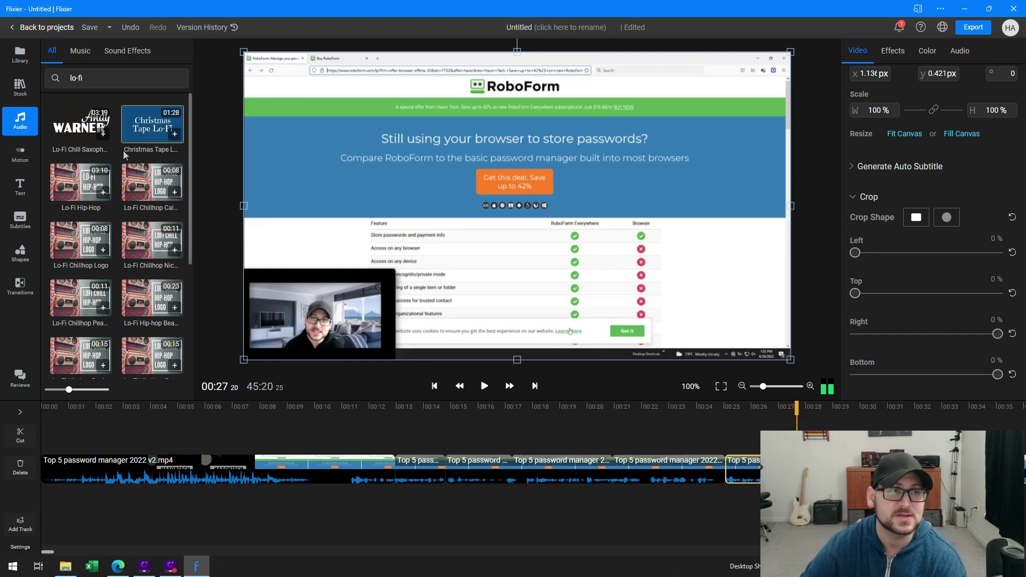
- Browse the lo-fi results, then preview the Lo-Fi Chill Saxophone music by playing to 00:34
scroll(121, 174, "down", 4)
scroll(122, 179, "down", 5)
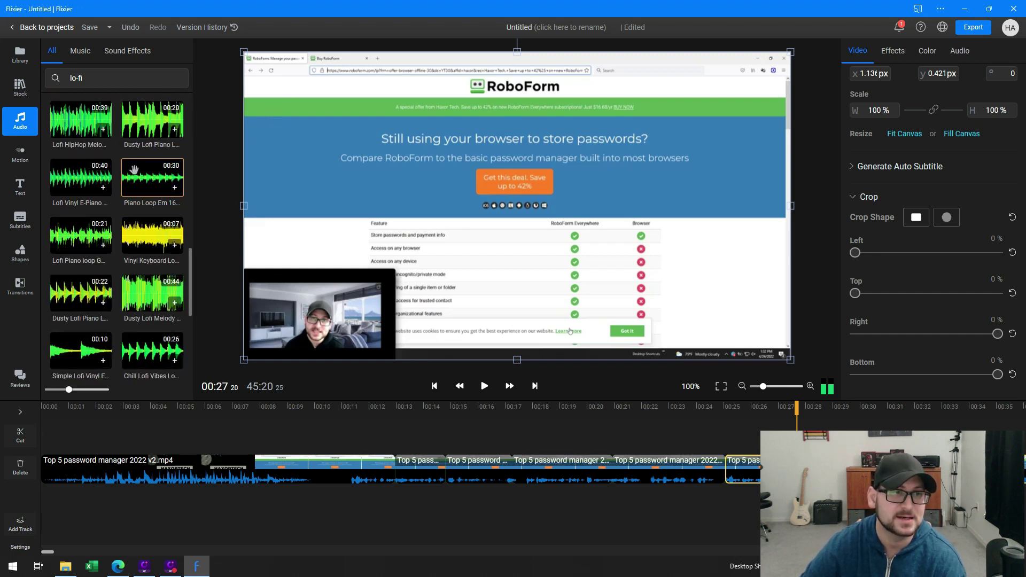
scroll(165, 205, "down", 4)
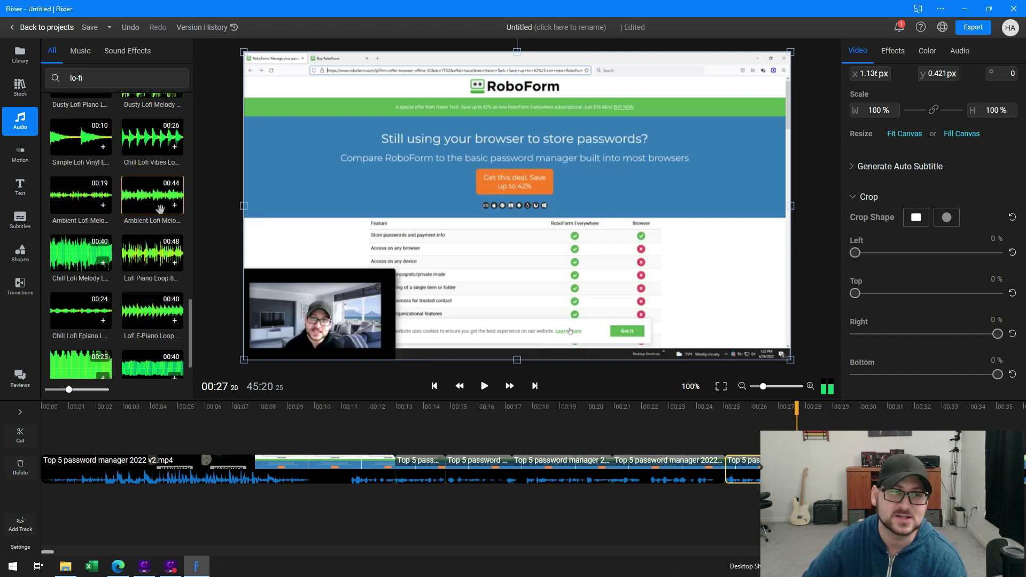
scroll(160, 208, "up", 10)
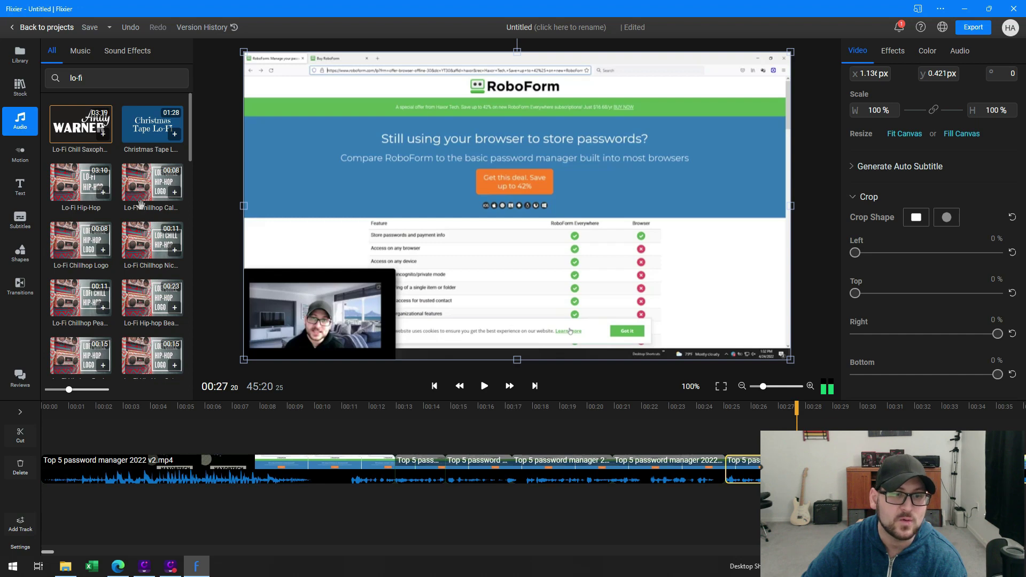
key("Escape")
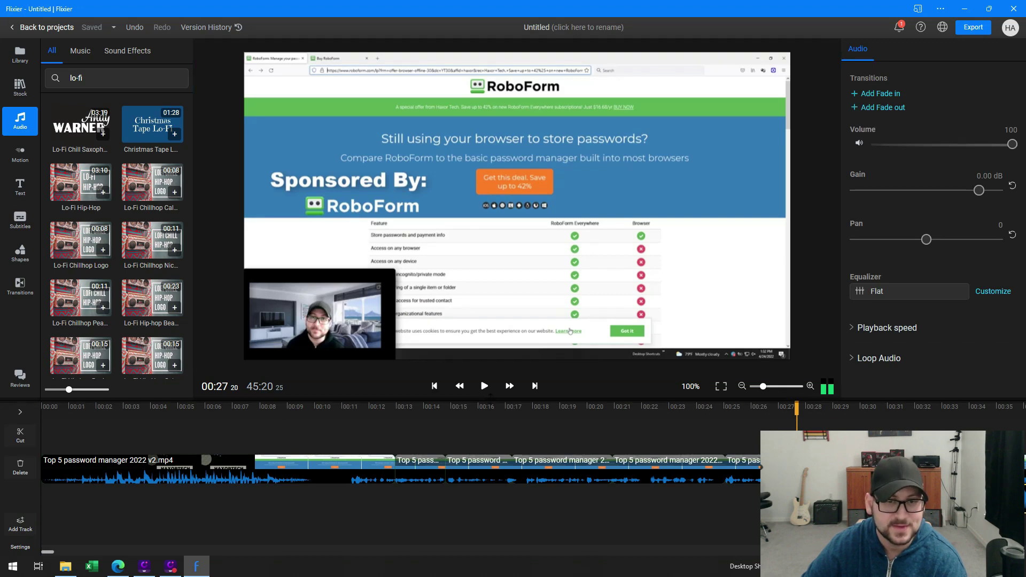
left_click(484, 393)
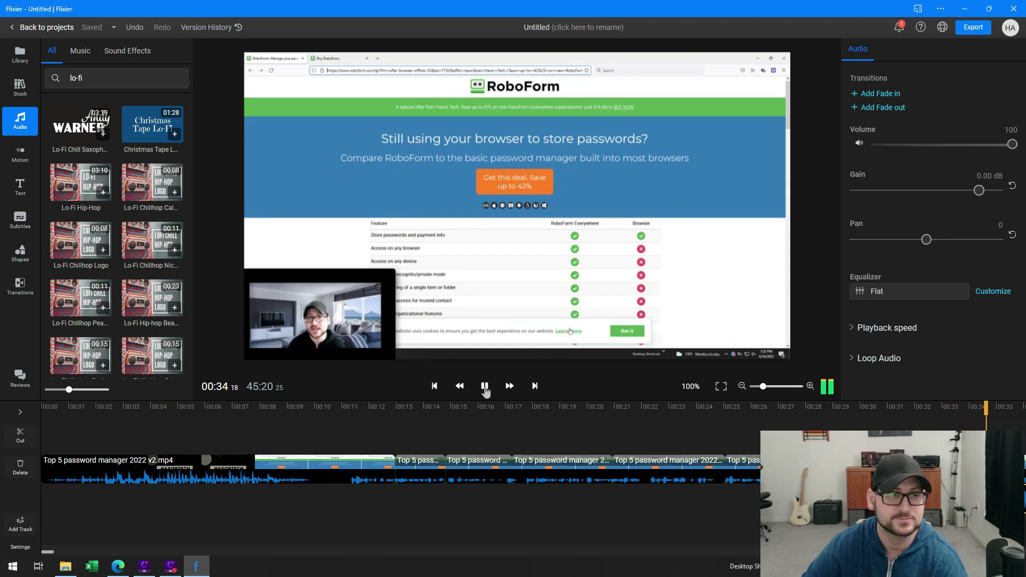
left_click(485, 389)
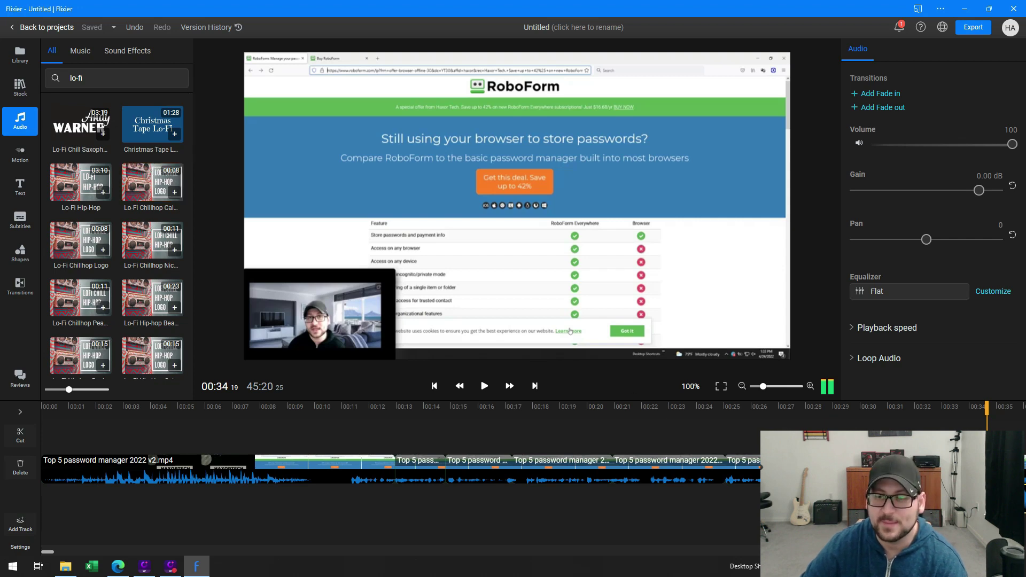
- Select the saxophone music clip, lower its volume to 7, and add a fade in and fade out
left_click_drag(45, 548, 59, 551)
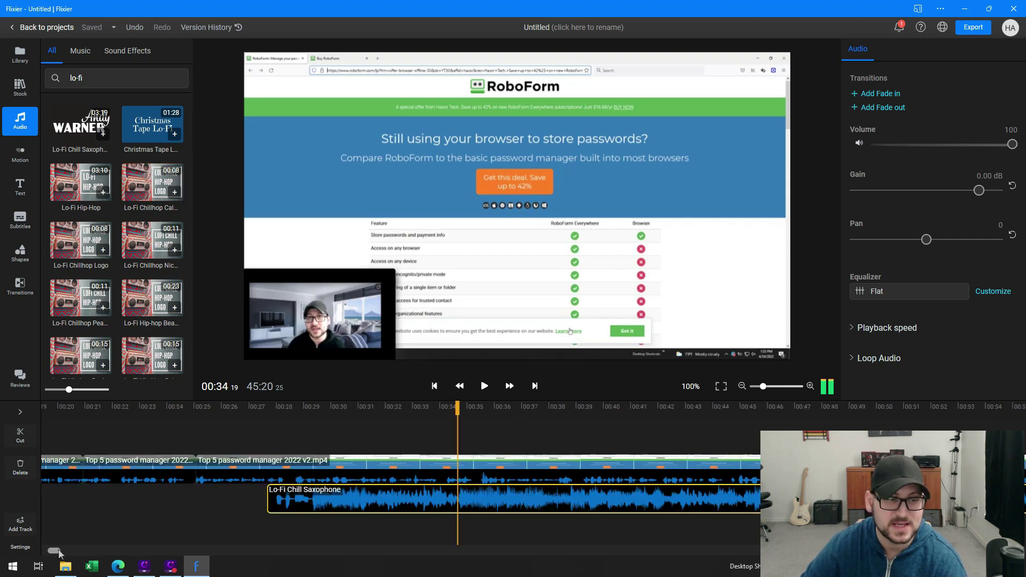
right_click(197, 511)
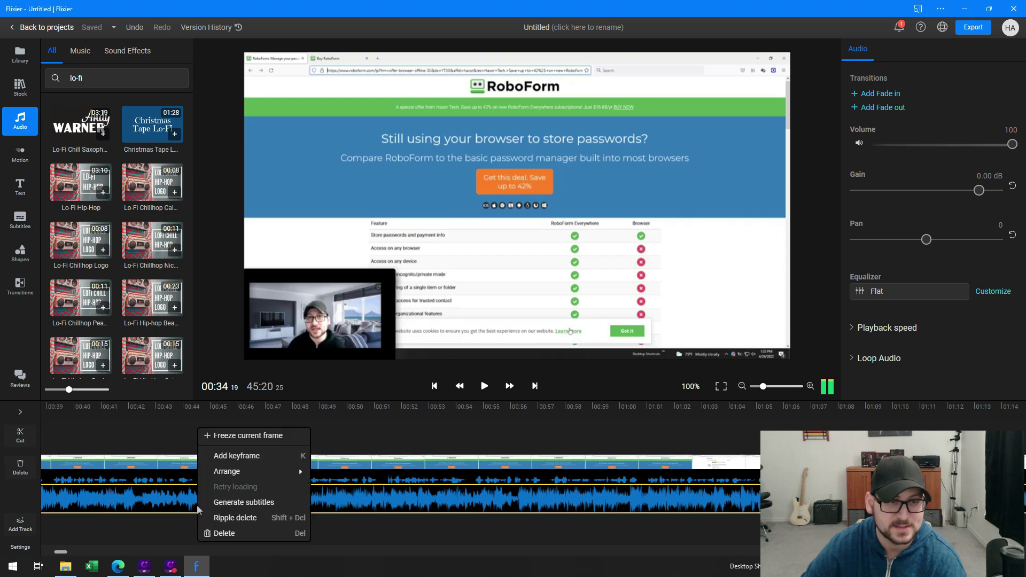
left_click(378, 499)
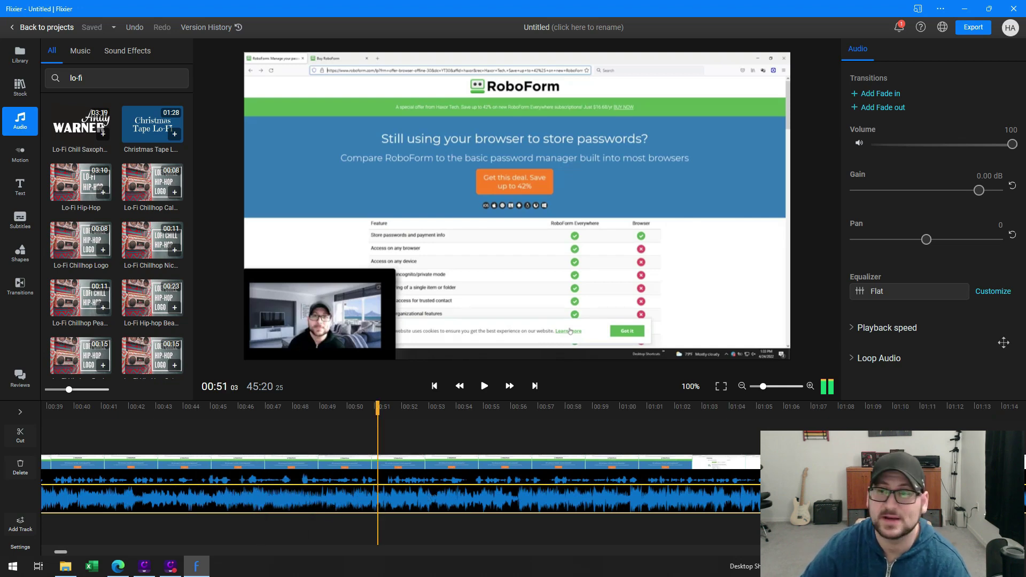
left_click_drag(1009, 151, 887, 160)
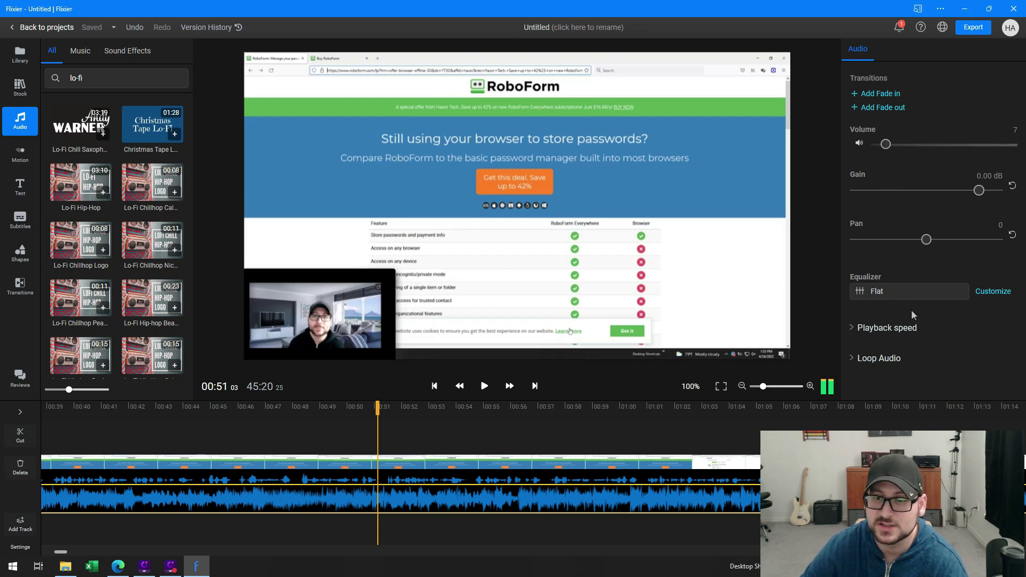
left_click(877, 94)
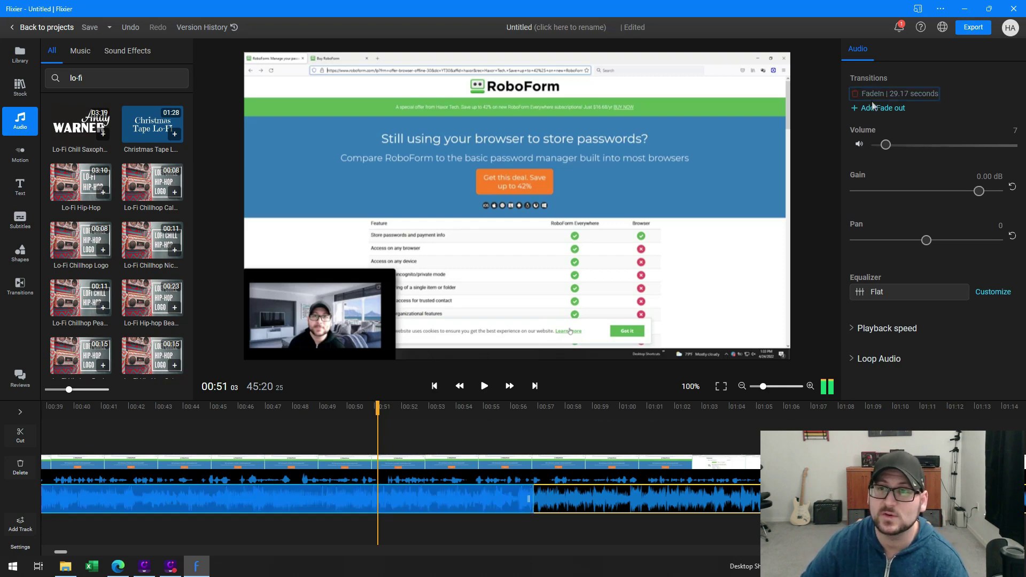
left_click(874, 108)
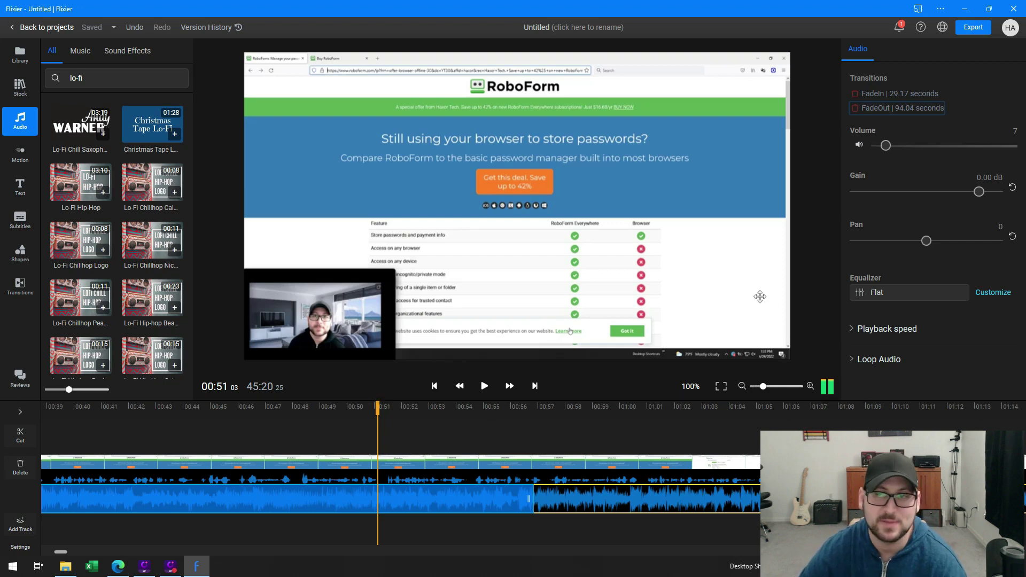
- Browse the text presets and add the Calligraphy overlay at 00:51
left_click(30, 187)
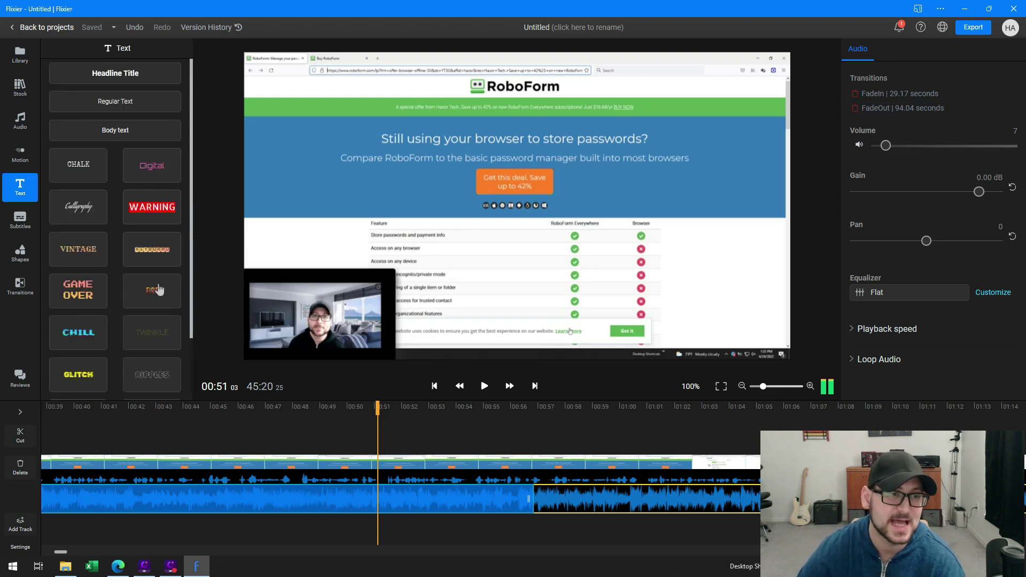
scroll(162, 250, "down", 2)
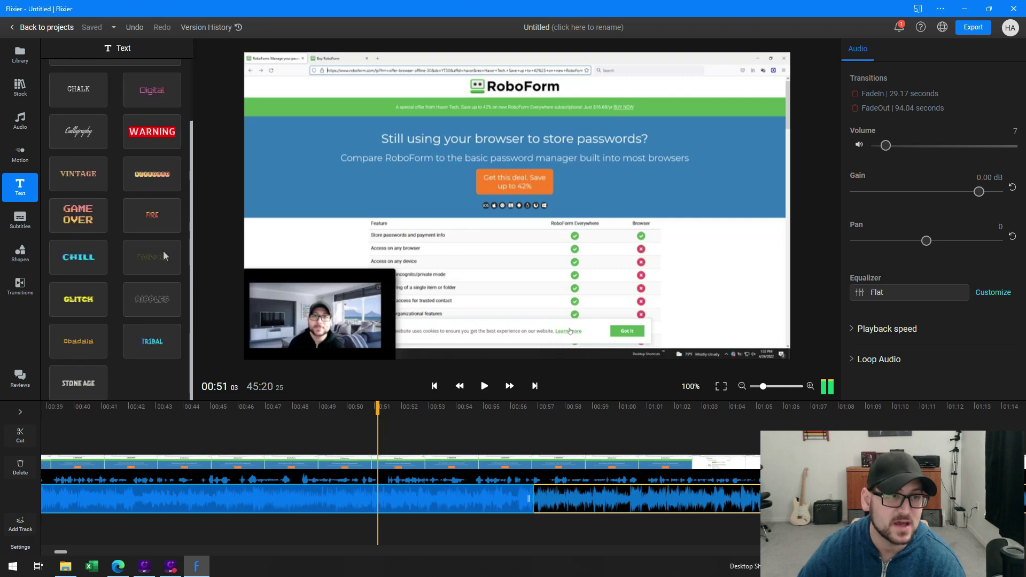
scroll(162, 250, "up", 2)
scroll(163, 252, "down", 4)
scroll(162, 251, "down", 2)
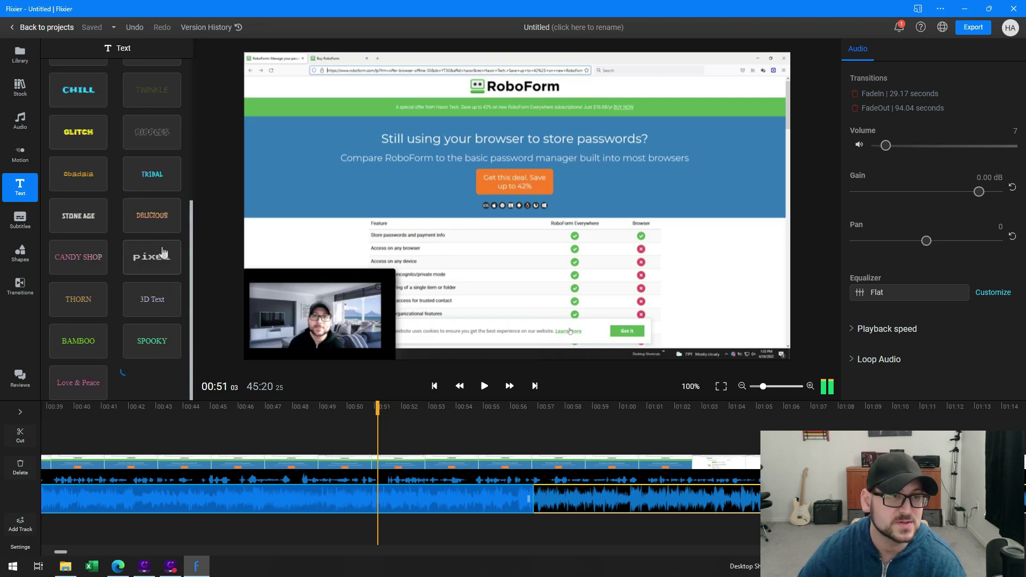
scroll(171, 264, "up", 5)
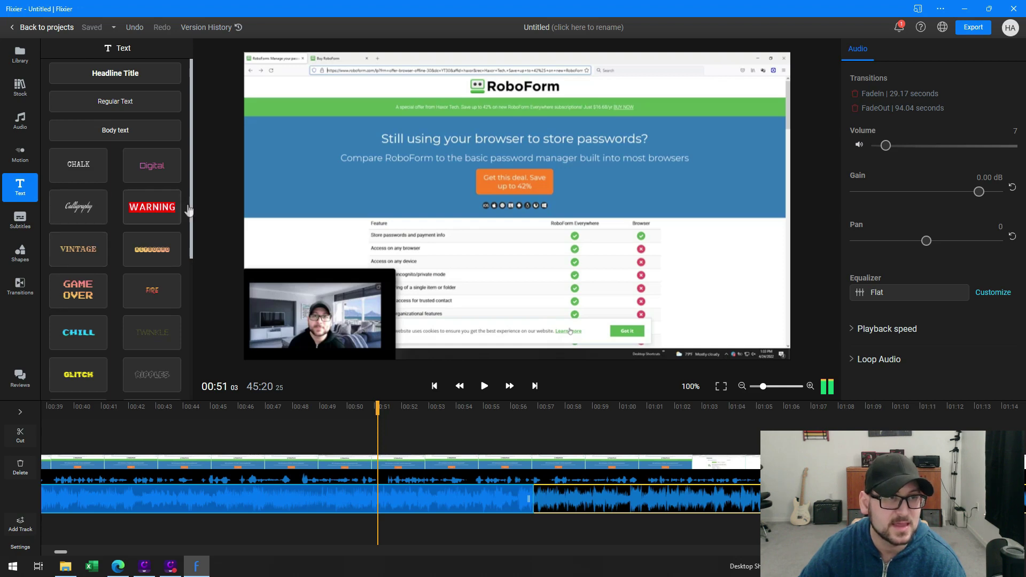
left_click(77, 208)
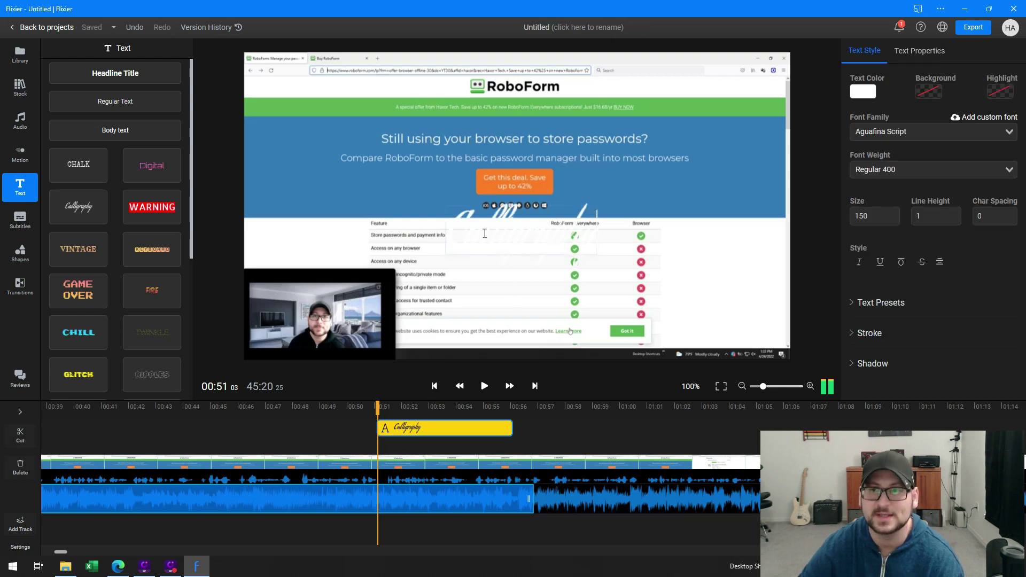
- Set the overlay's text colour to green #4EA552
left_click(862, 92)
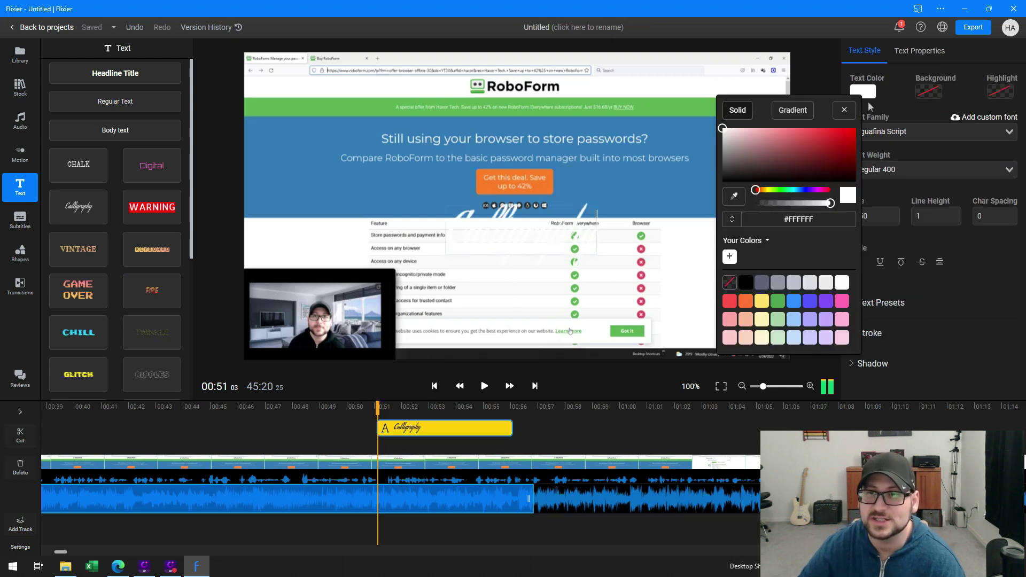
left_click(847, 150)
left_click(846, 139)
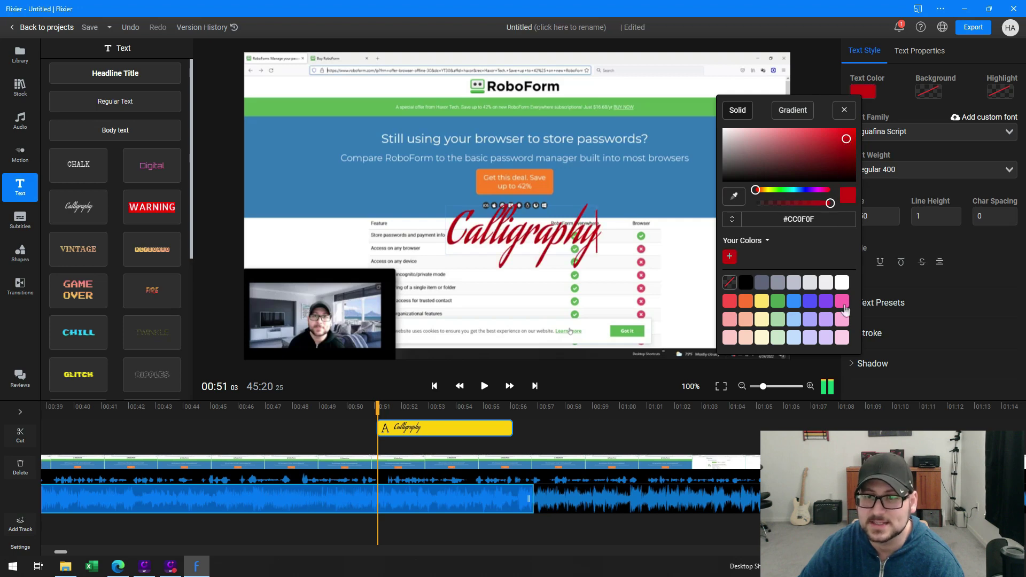
left_click(777, 303)
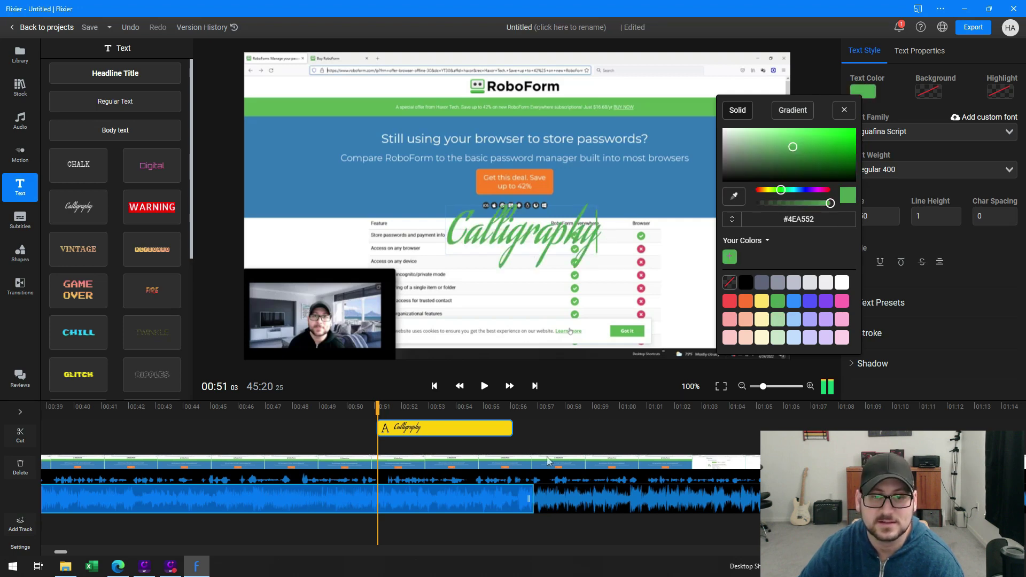
left_click(463, 418)
- Change the overlay text to 'Haxortech' and set its font to Noto Sans JP
left_click(455, 407)
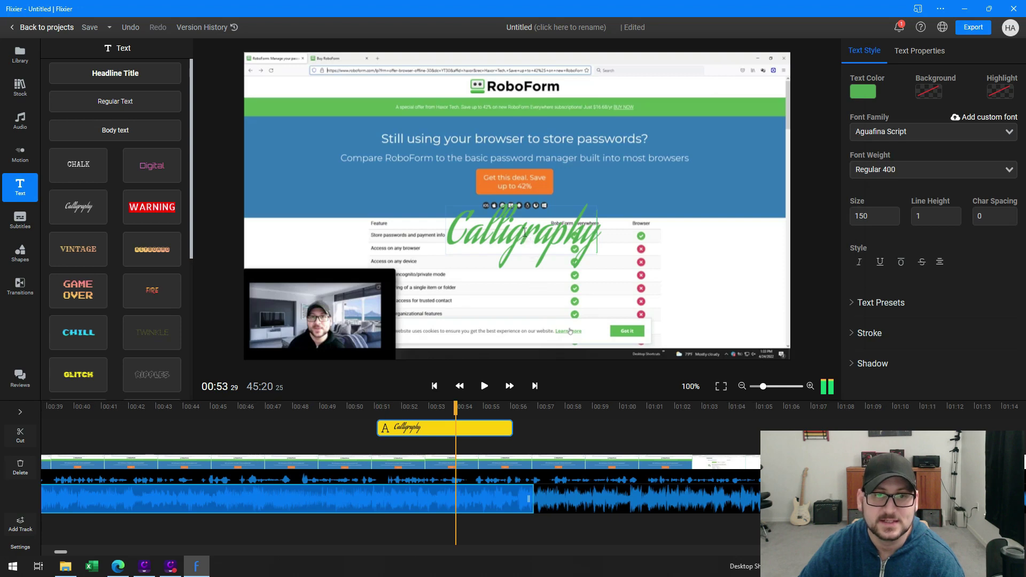
double_click(577, 240)
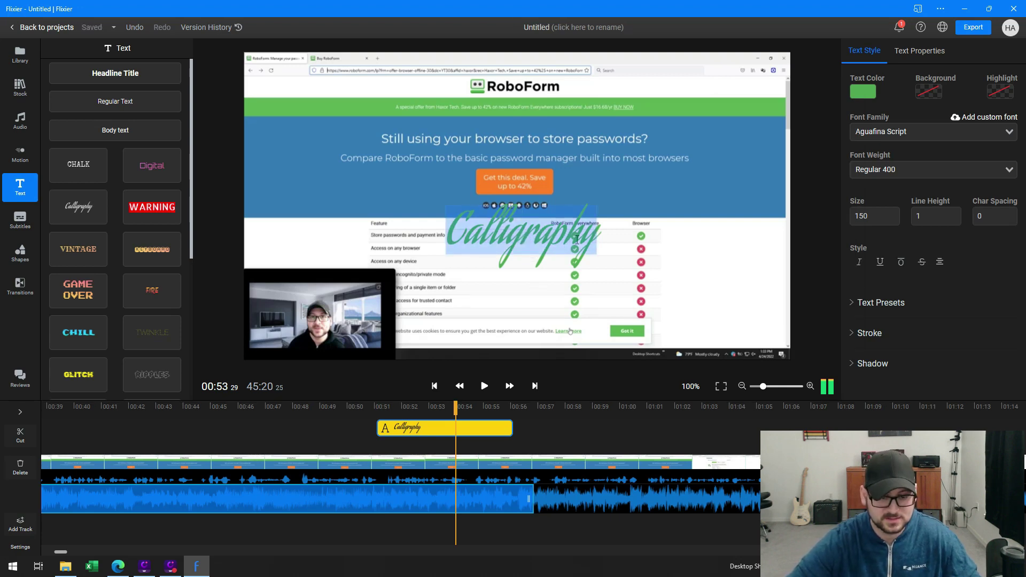
type("Haxortech")
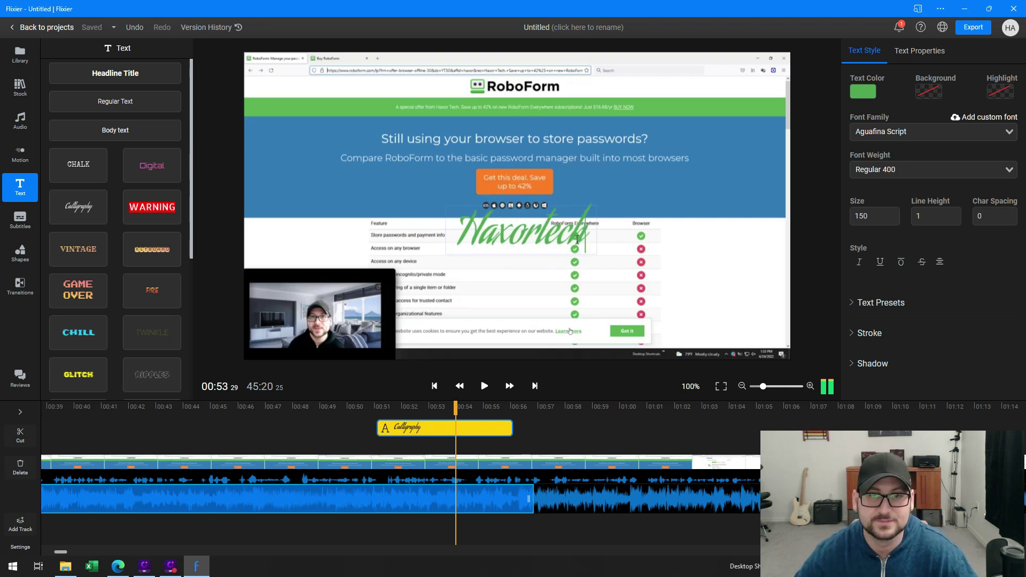
key("ctrl+a")
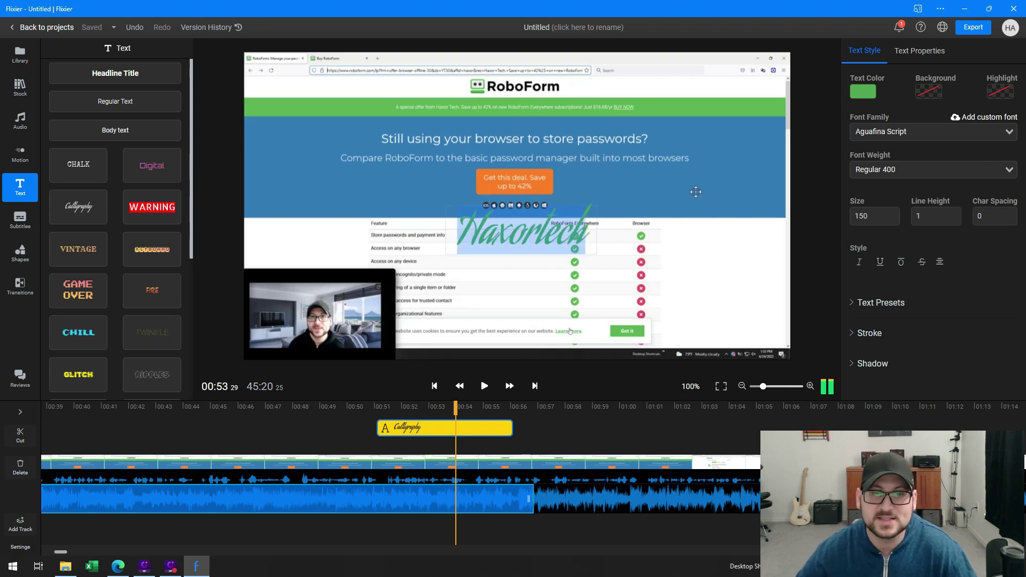
left_click(949, 130)
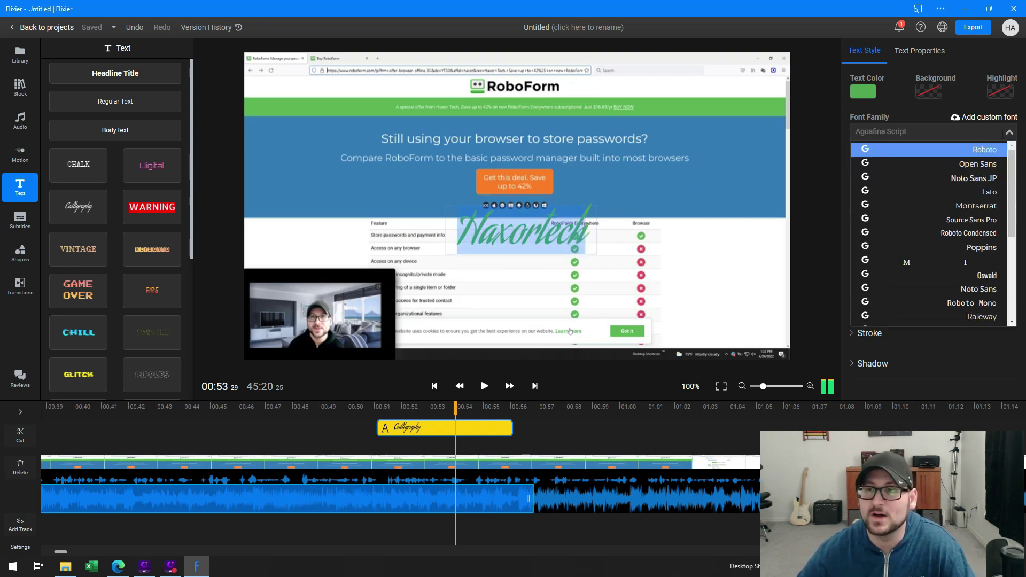
left_click(974, 182)
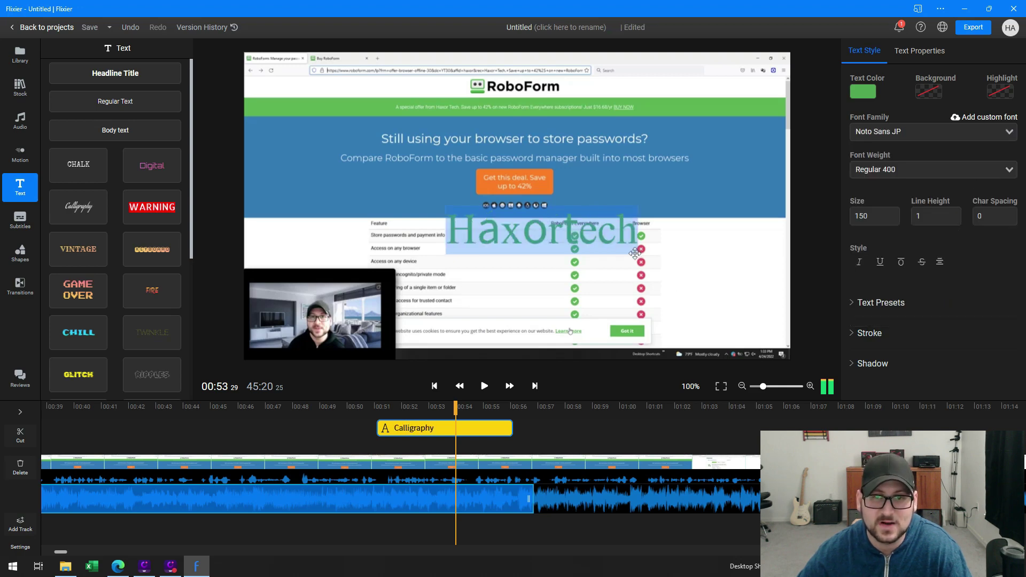
- Move the Haxortech text up onto the blue banner, right of the orange button
left_click(618, 242)
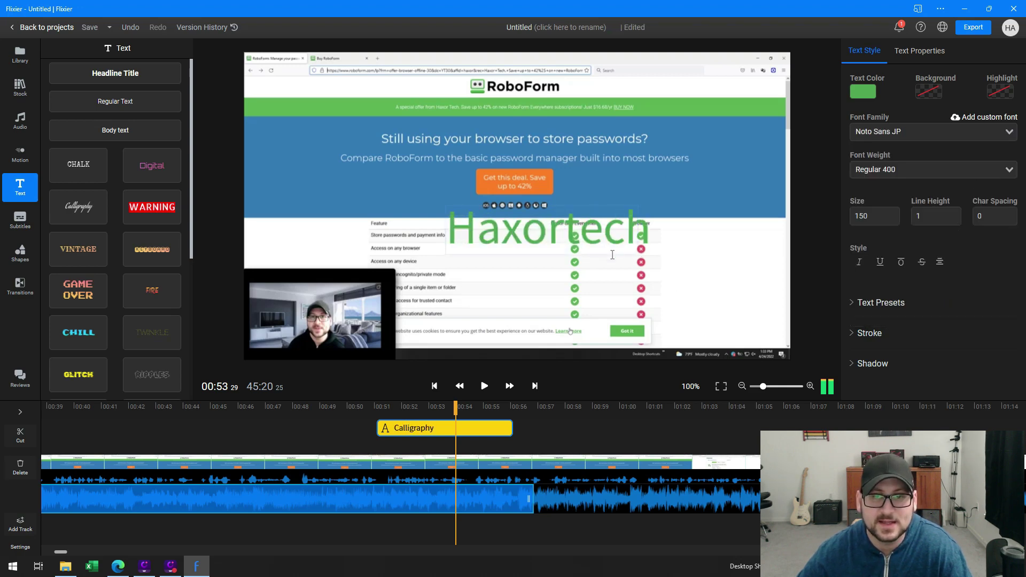
left_click_drag(612, 249, 574, 201)
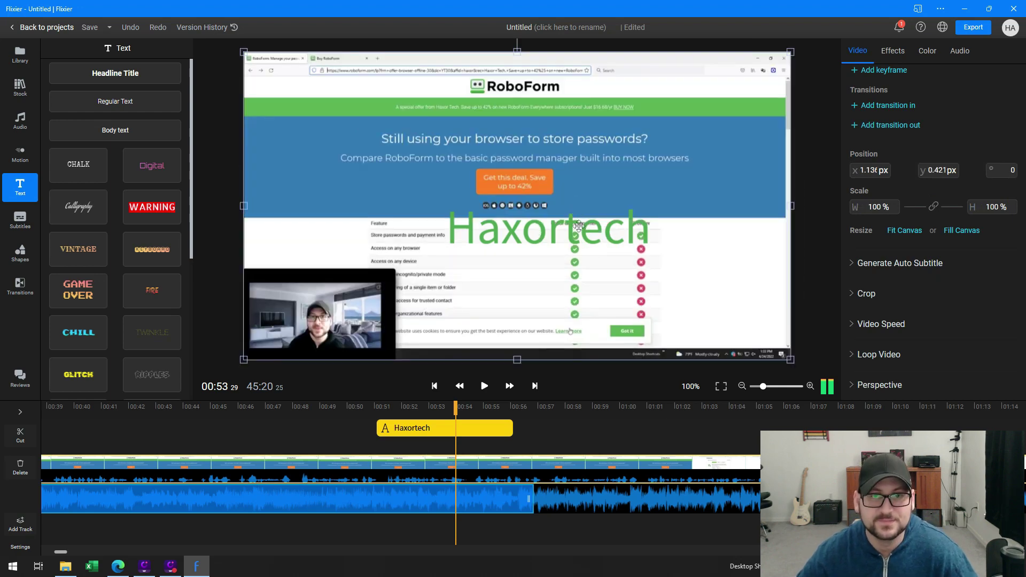
left_click_drag(575, 231, 678, 200)
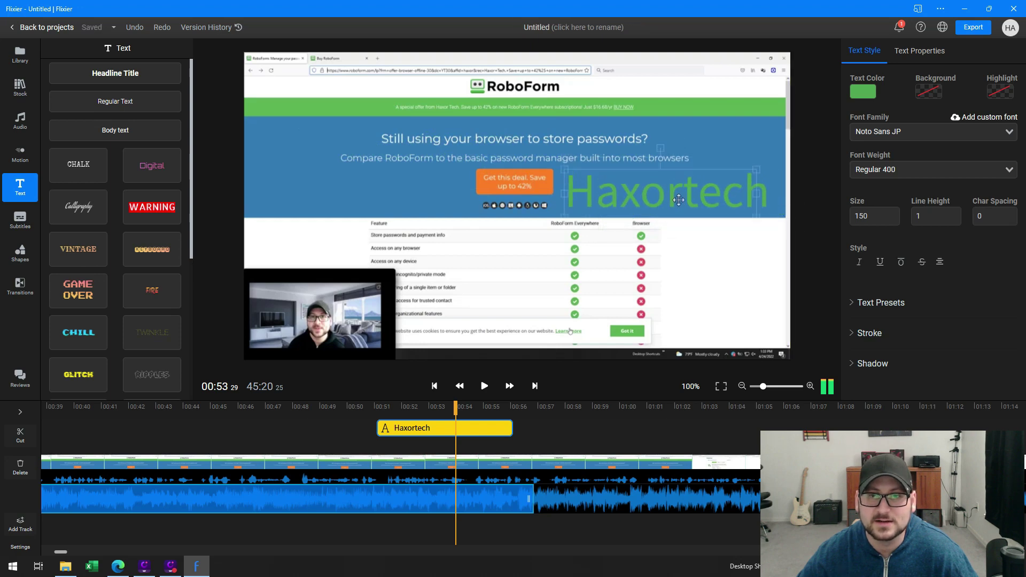
- Add a WARNING text preset and change its text to 'CHECK THIS OUT!'
left_click(162, 210)
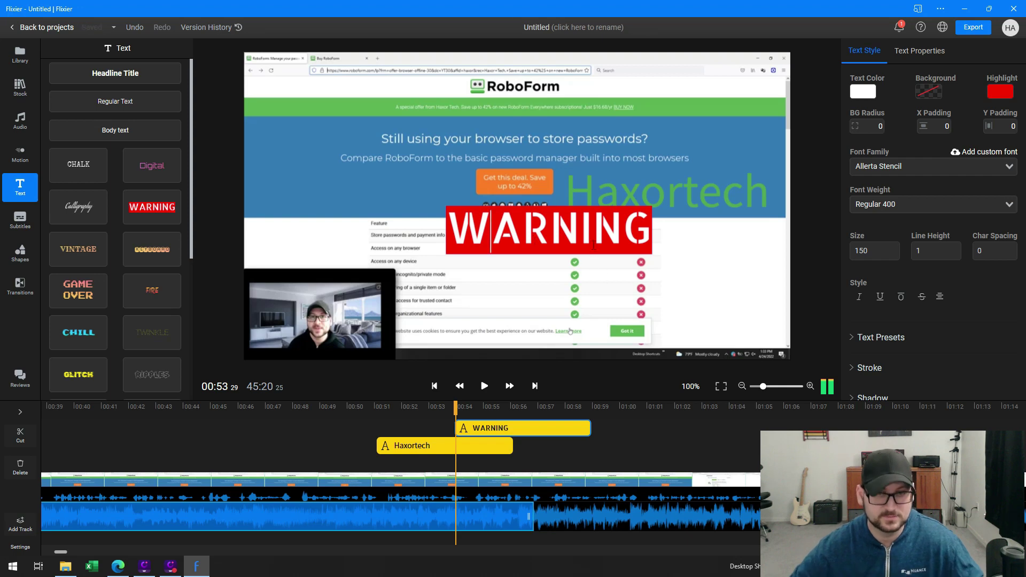
double_click(593, 245)
type("CHECK T")
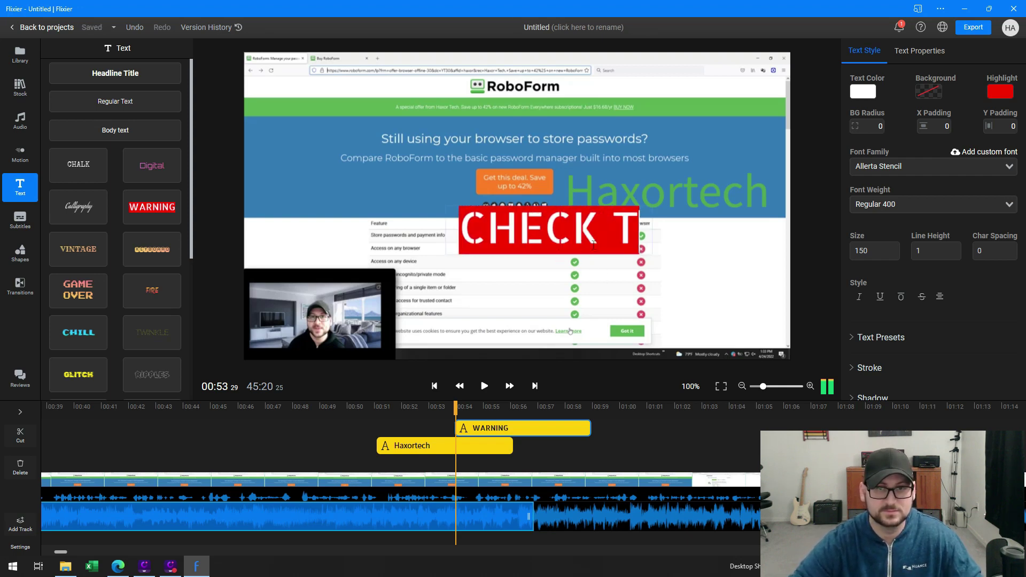
type("HIS OUT!")
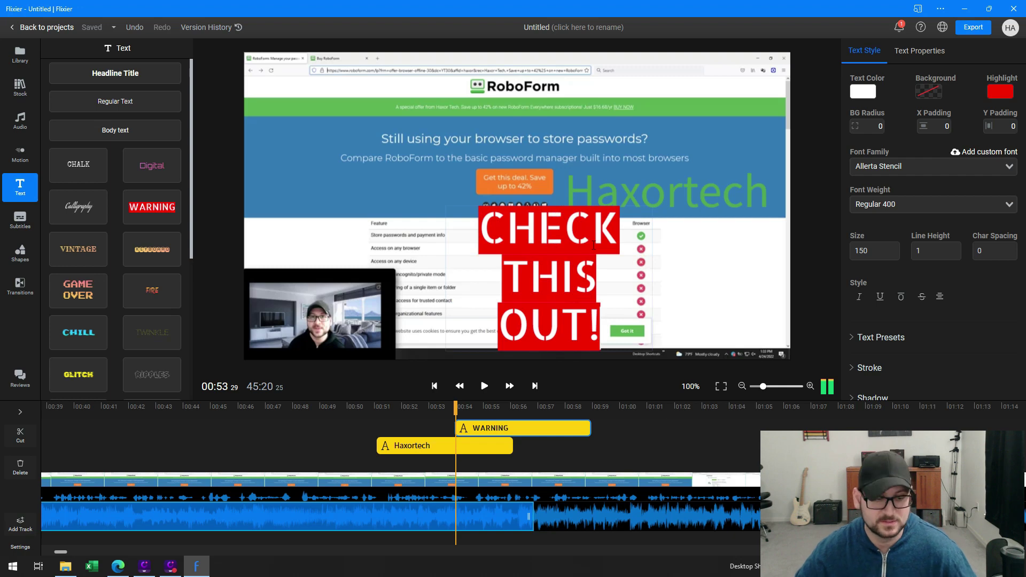
- Position the CHECK THIS OUT! caption over the middle of the comparison table
left_click(742, 447)
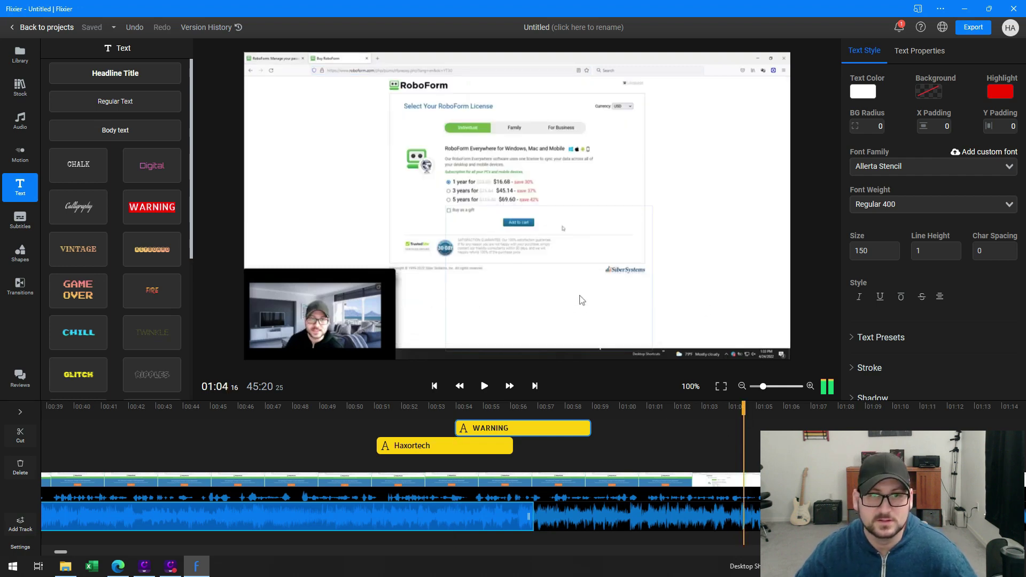
left_click(554, 408)
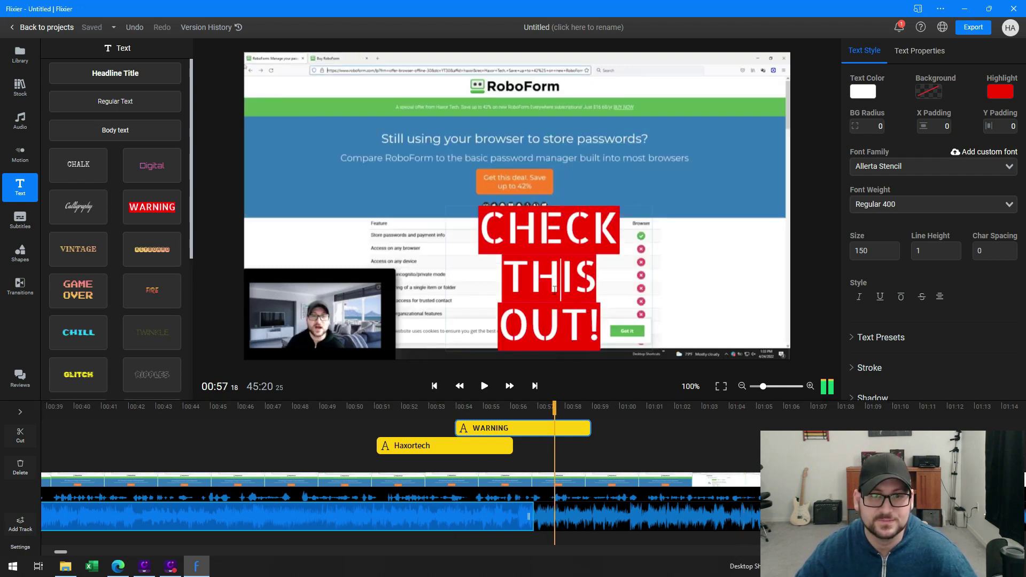
left_click(675, 294)
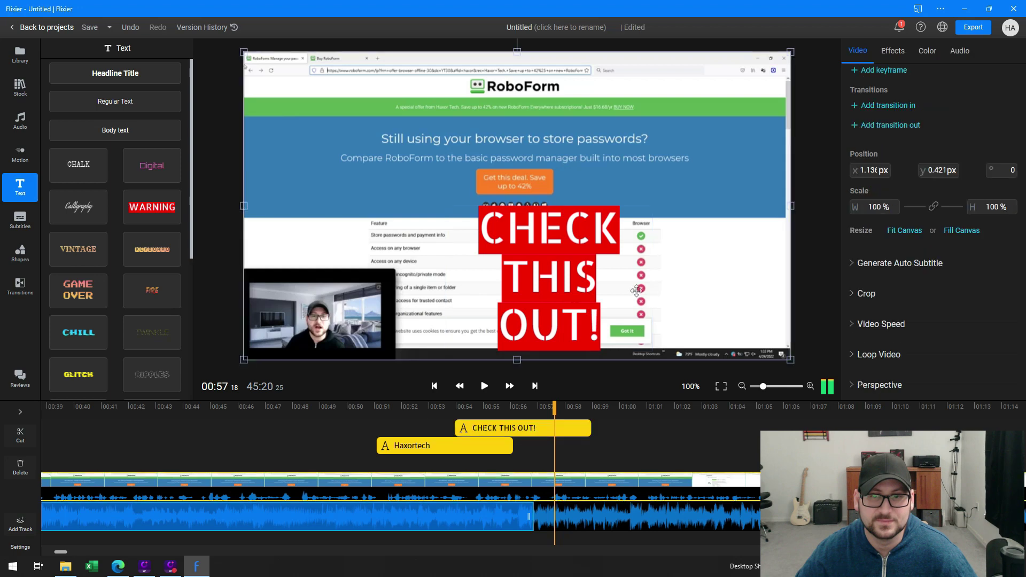
left_click(576, 281)
left_click_drag(556, 294, 297, 147)
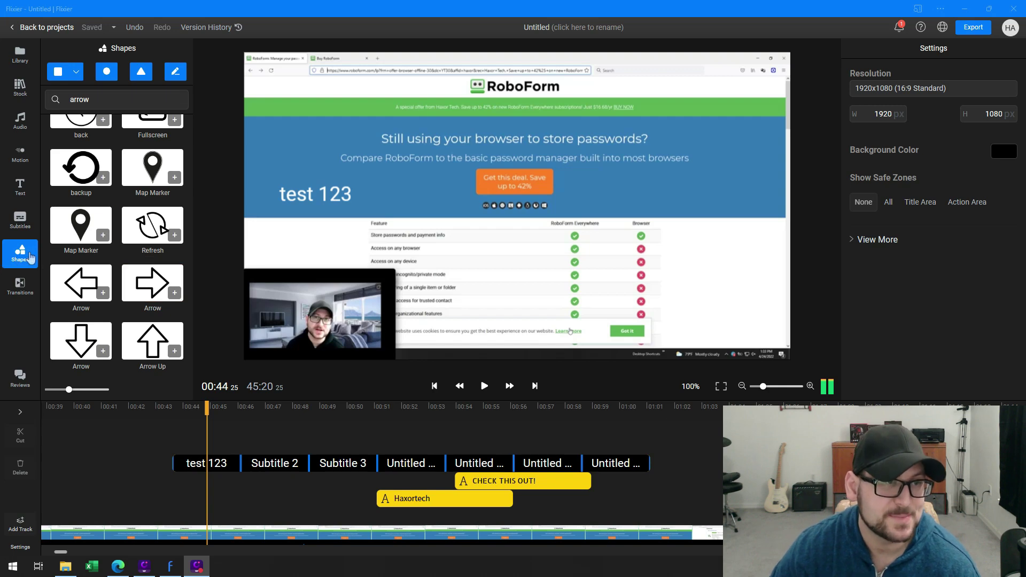
- Add an arrow shape at 00:44 and move it right to X 755 px
left_click(105, 295)
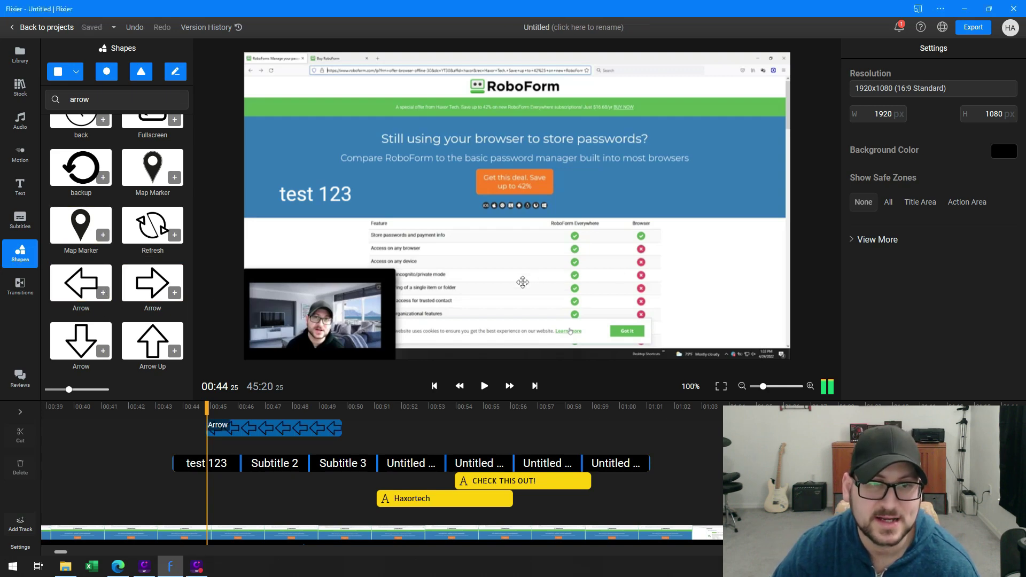
left_click(286, 406)
left_click_drag(509, 244, 591, 246)
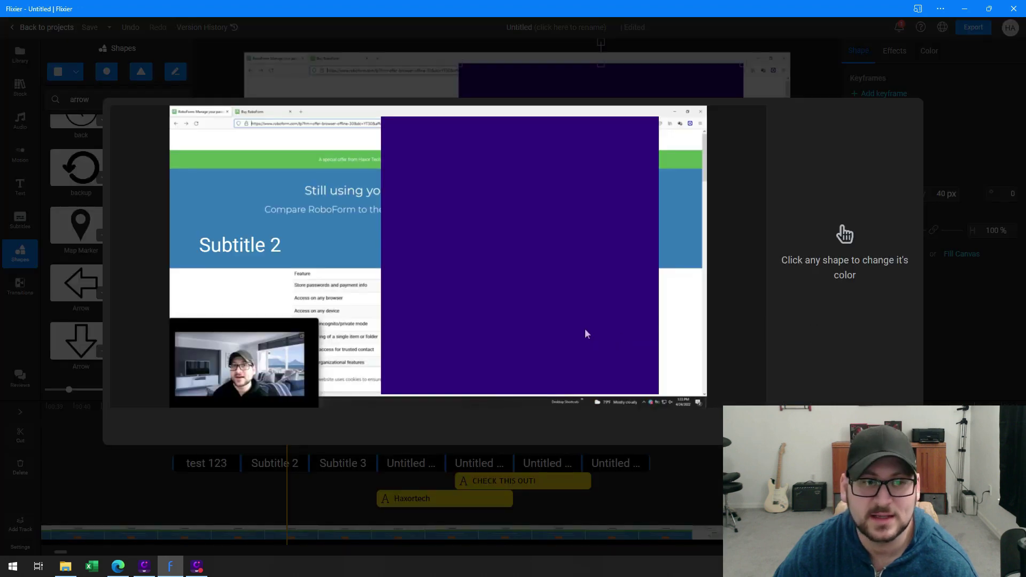
- Make the arrow's fill transparent, keeping its purple outline, and confirm the shape edit
left_click(587, 334)
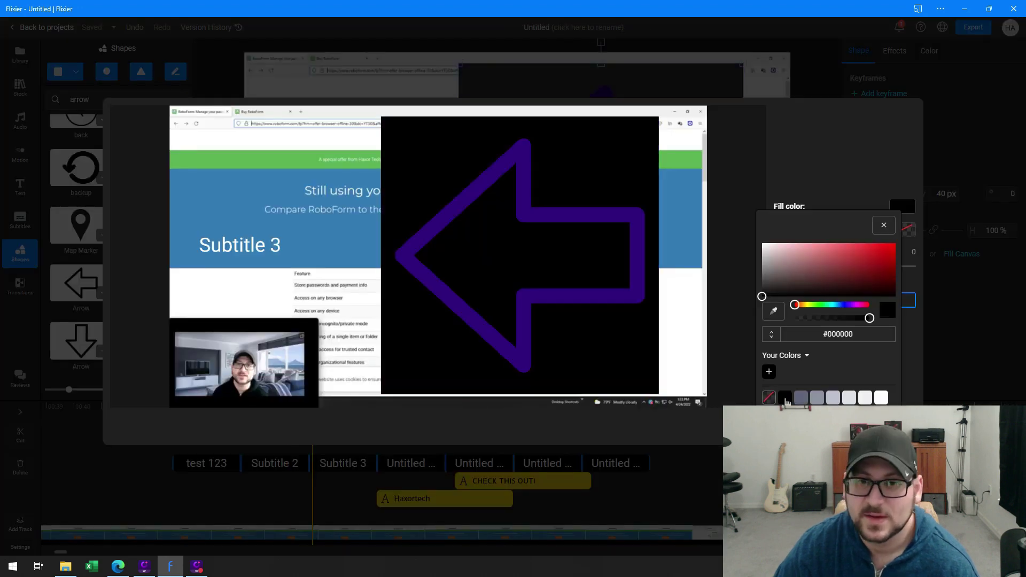
left_click(768, 398)
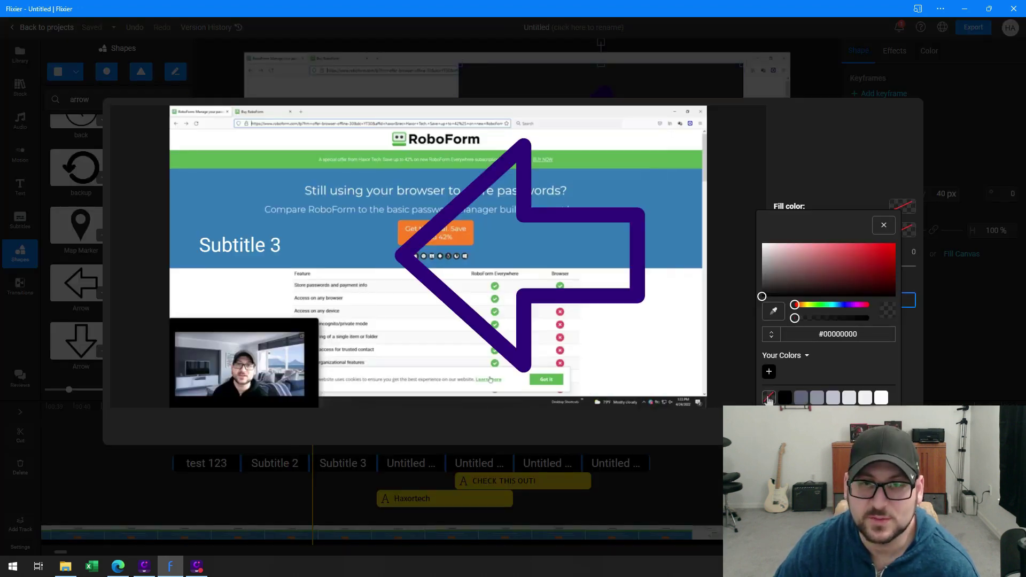
left_click(883, 225)
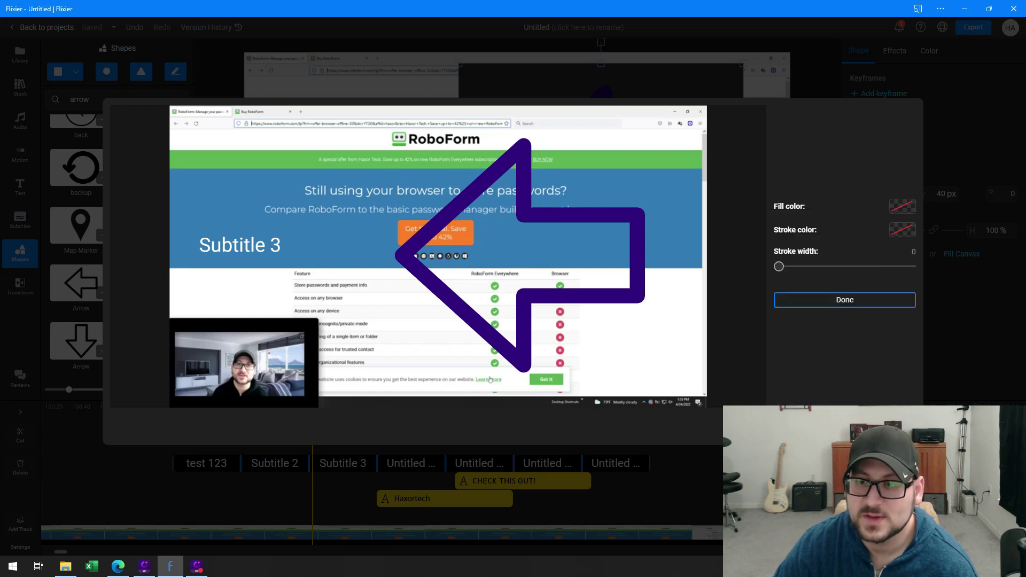
left_click(844, 299)
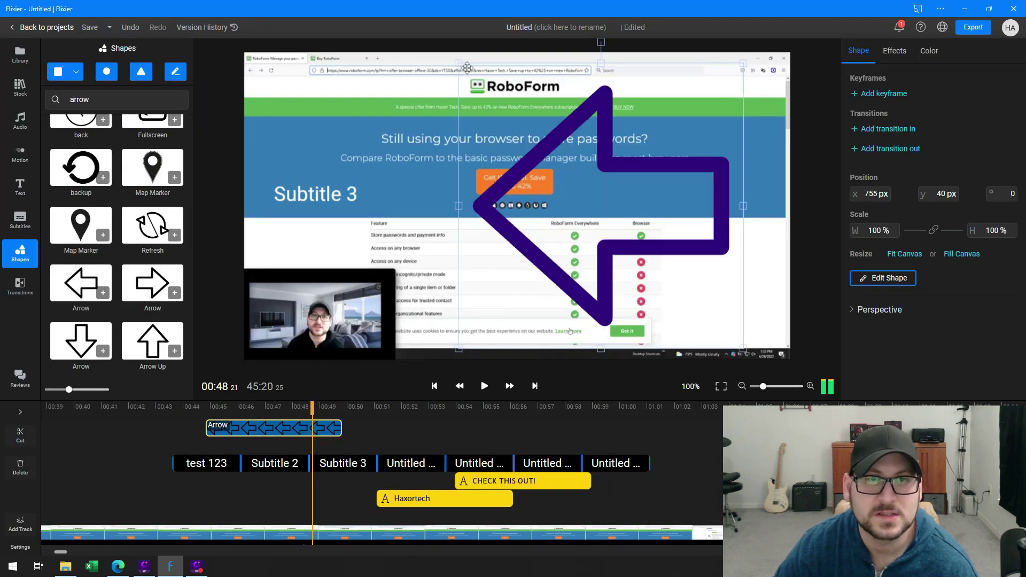
left_click(467, 67)
scroll(114, 309, "down", 4)
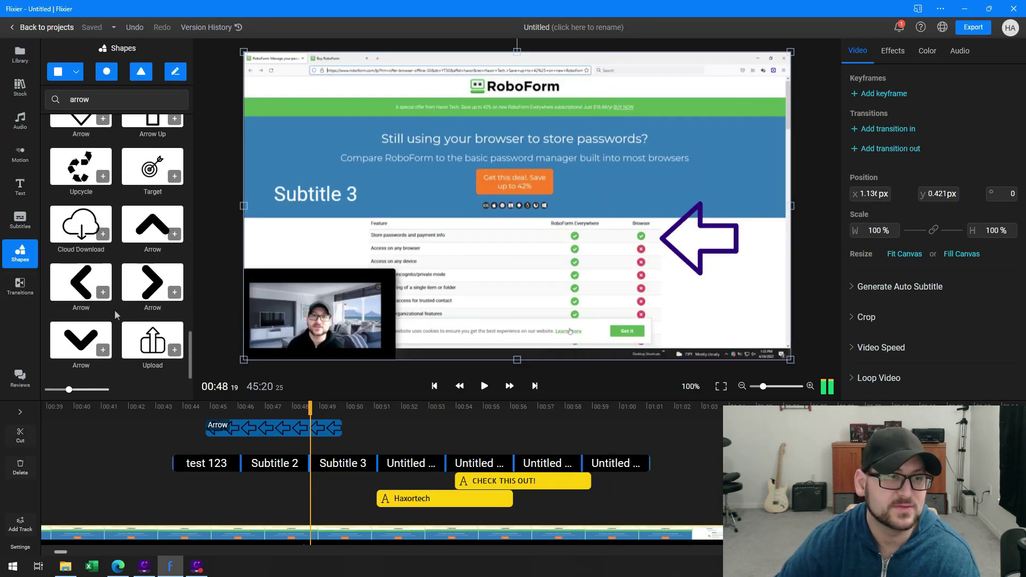
scroll(114, 309, "down", 3)
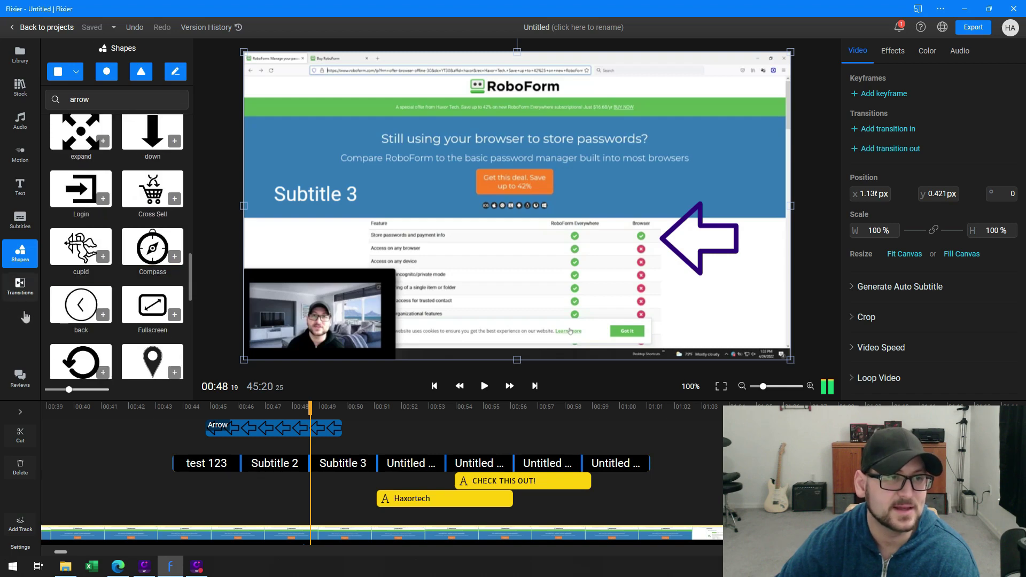
- Open Transitions and scroll through effects like Rotate Scale Fade, Simple Zoom, Squeeze and Swap
left_click(20, 287)
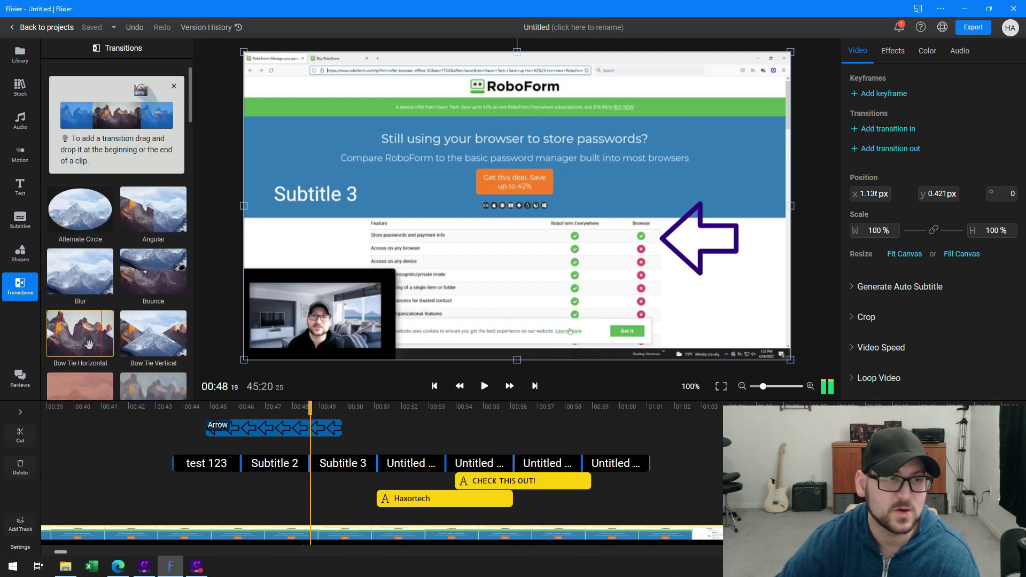
scroll(89, 344, "down", 5)
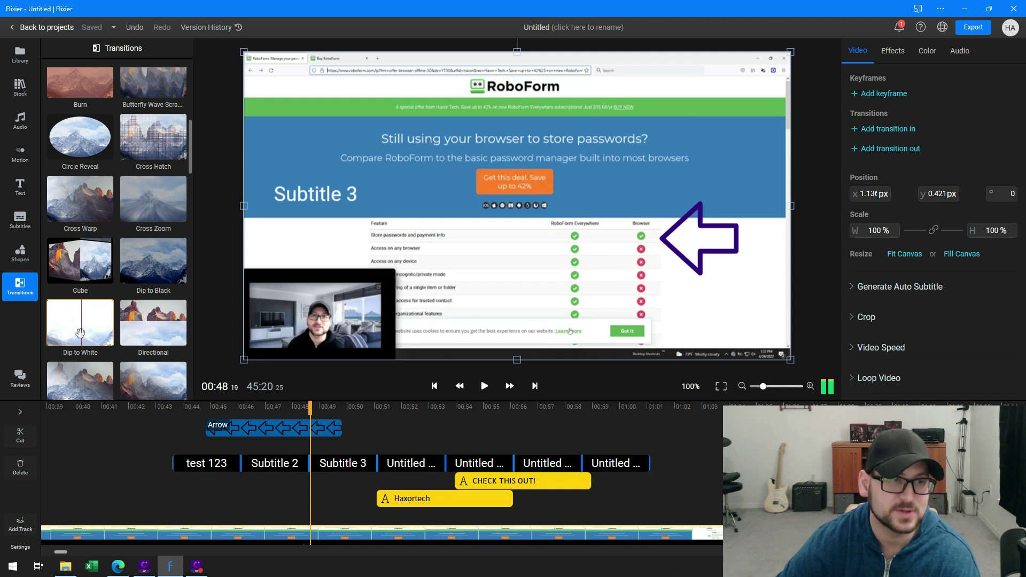
scroll(85, 338, "down", 5)
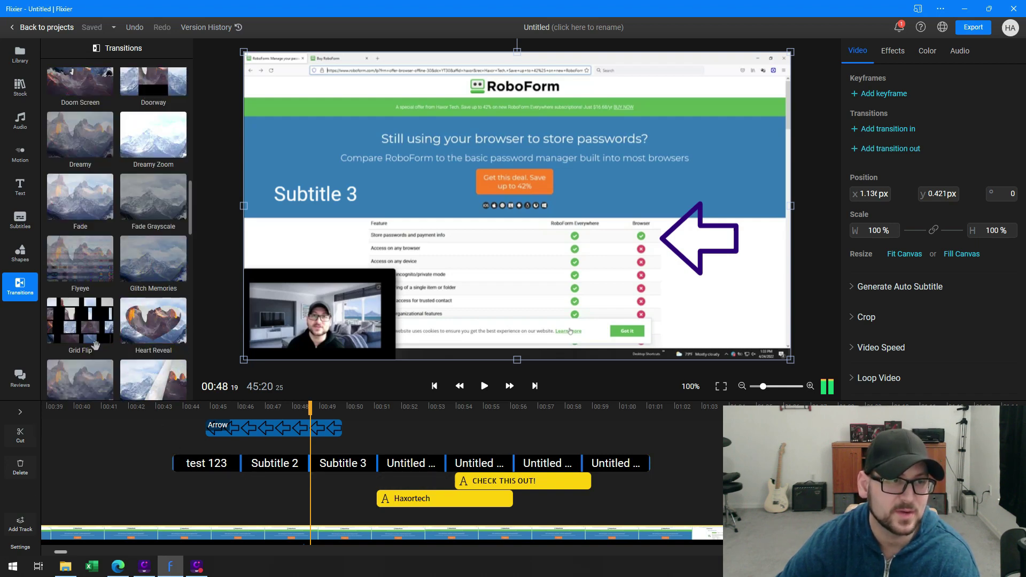
scroll(140, 334, "down", 5)
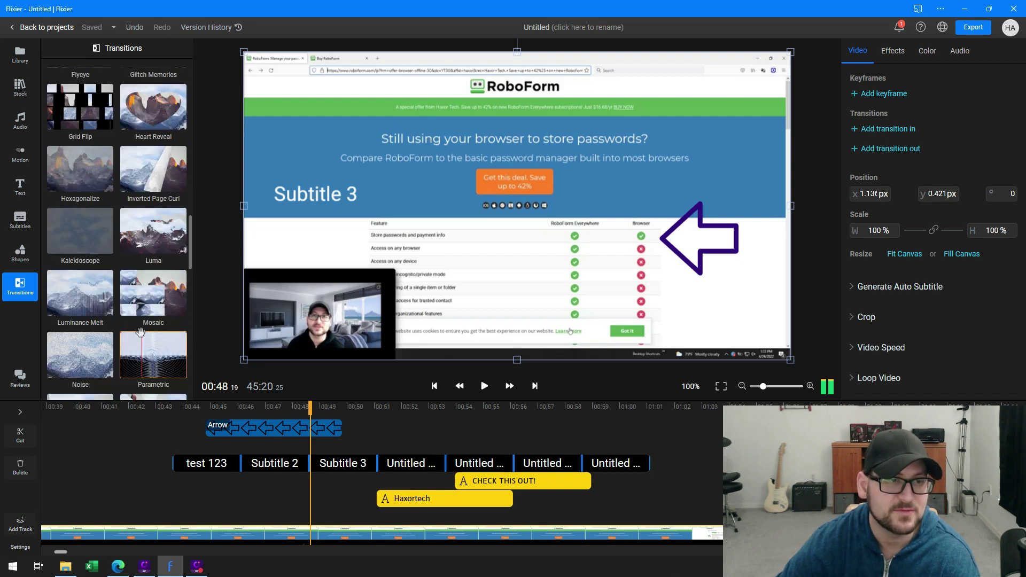
scroll(140, 332, "down", 5)
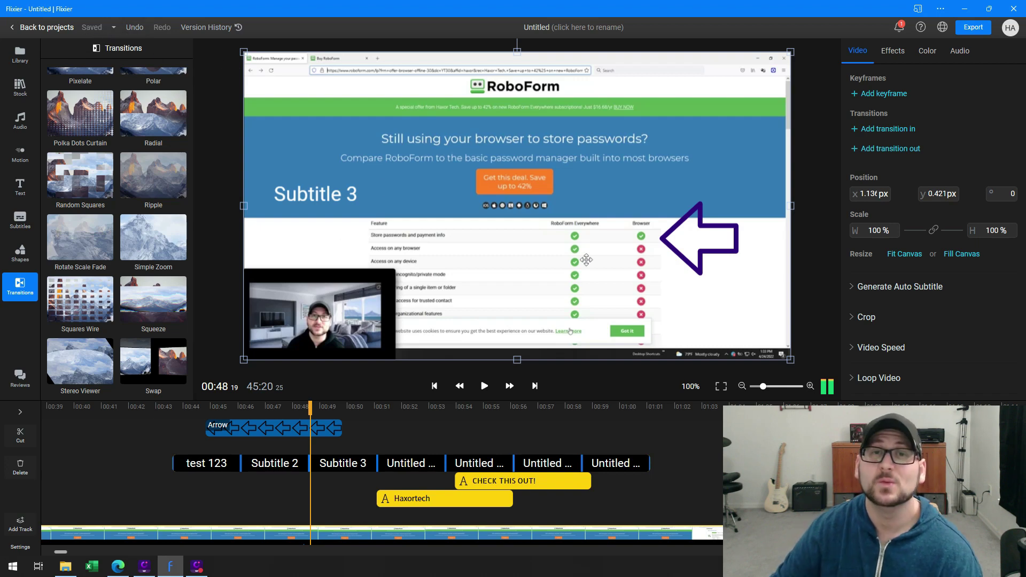
- Review the V2 and V1 autosaves in Version History, then return to the 1920x1080 project settings
left_click(230, 27)
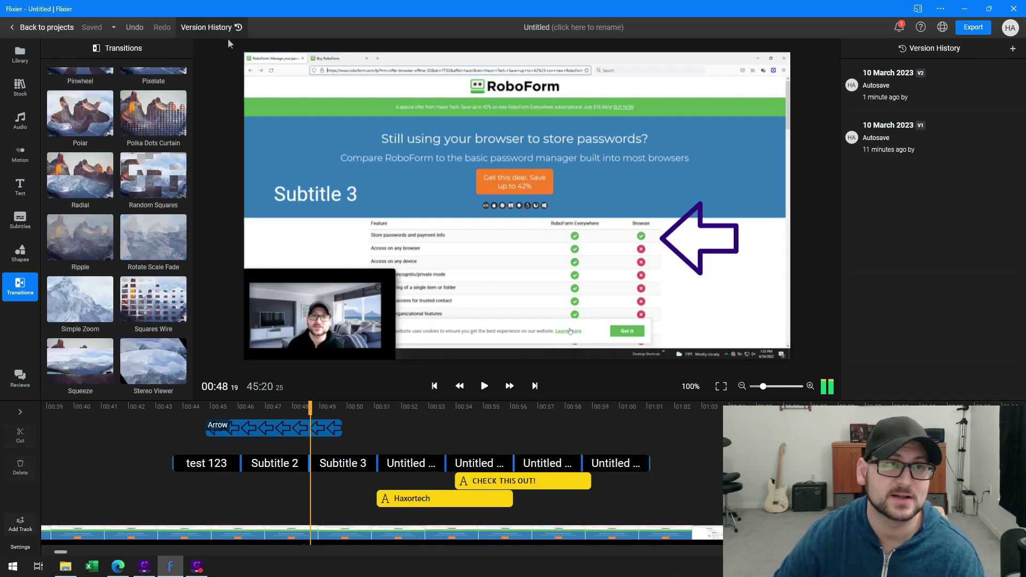
mouse_move(914, 89)
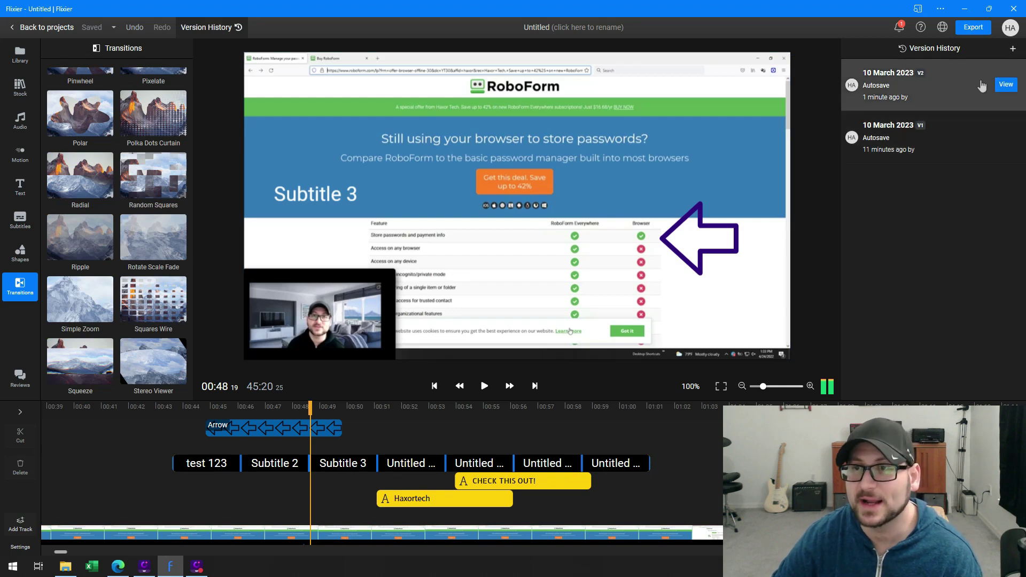
mouse_move(998, 132)
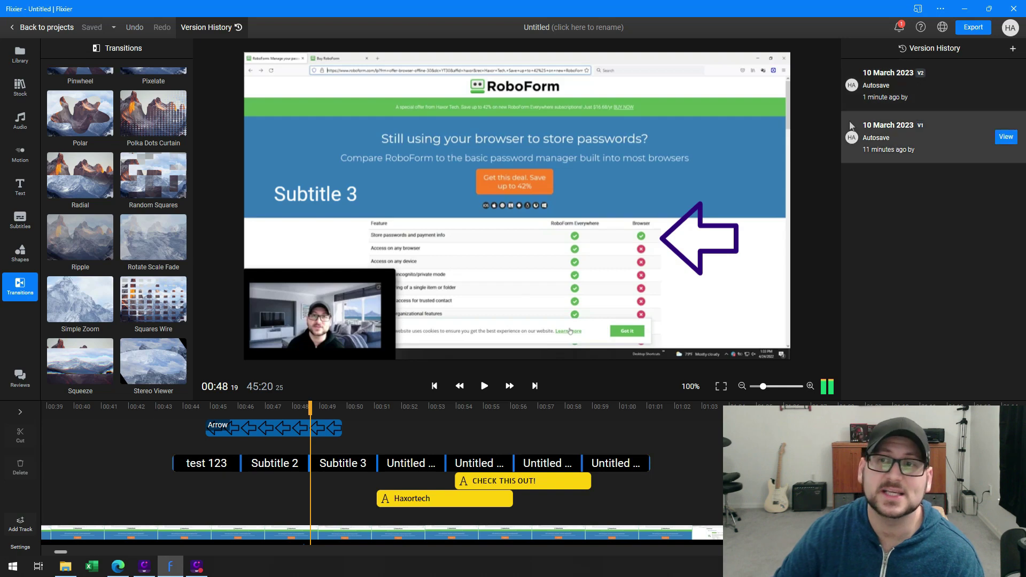
left_click(213, 26)
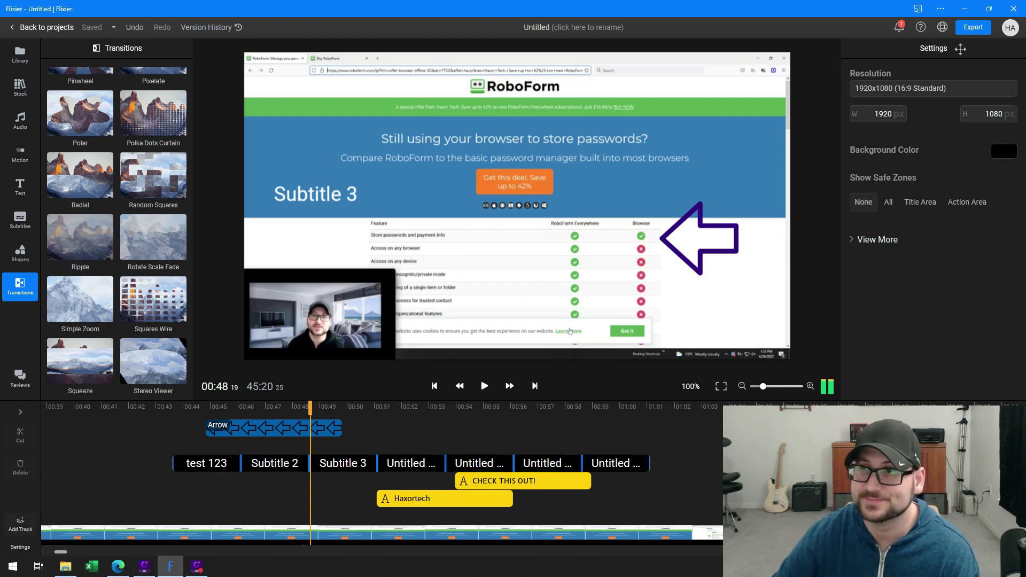
- Export and download the project as Video, then check progress (about 15 seconds left)
left_click(973, 28)
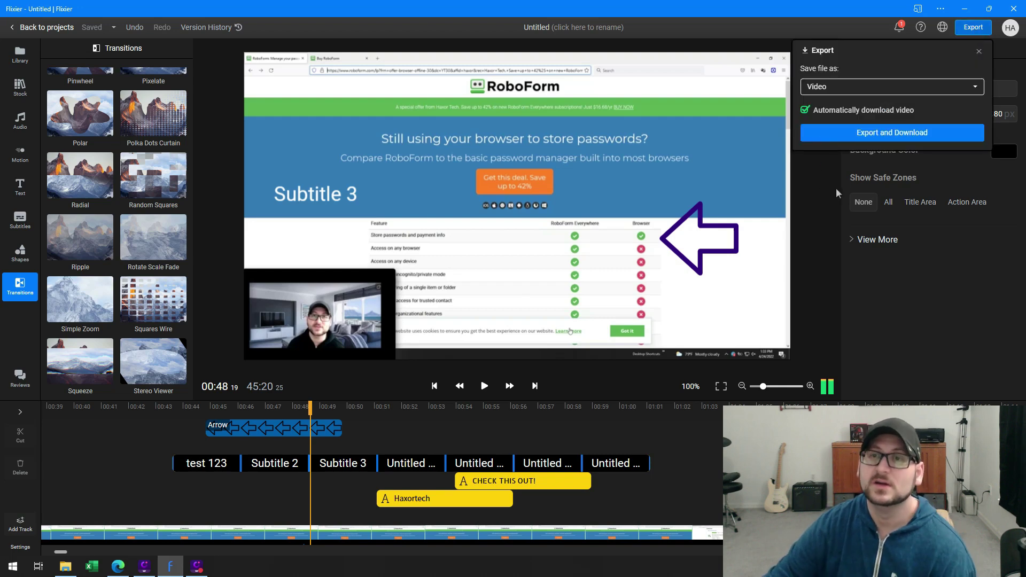
left_click(866, 87)
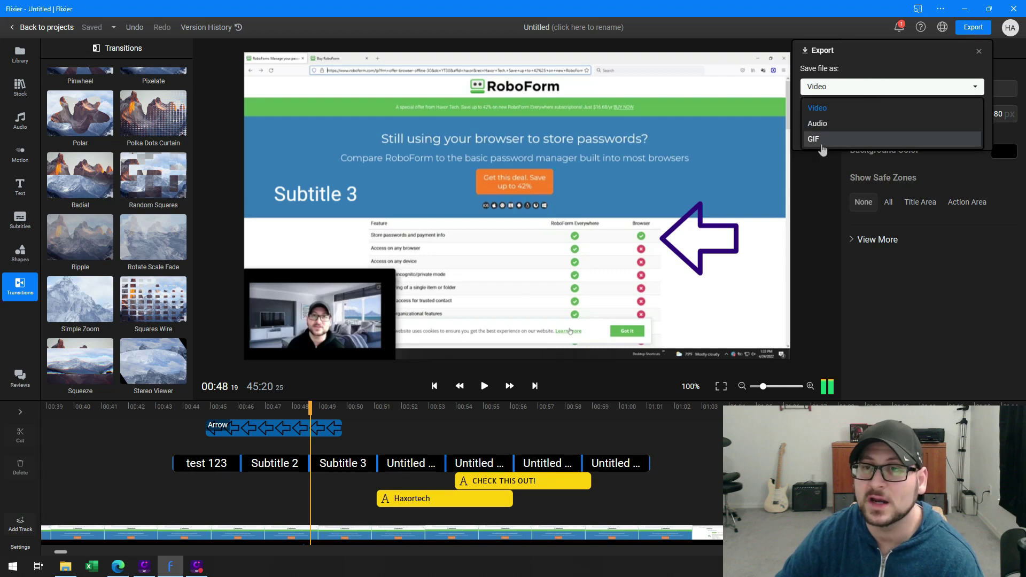
left_click(846, 91)
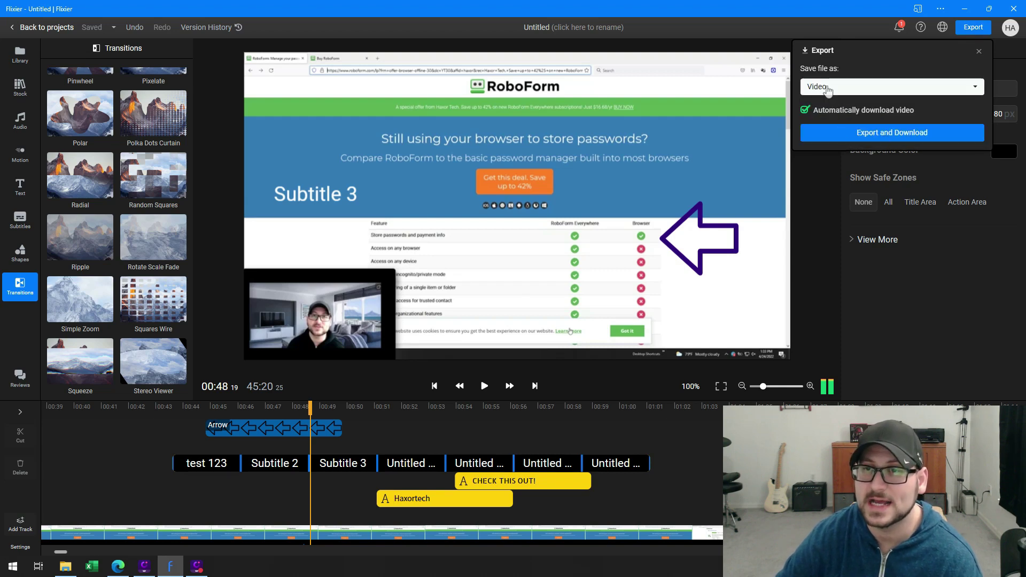
left_click(902, 135)
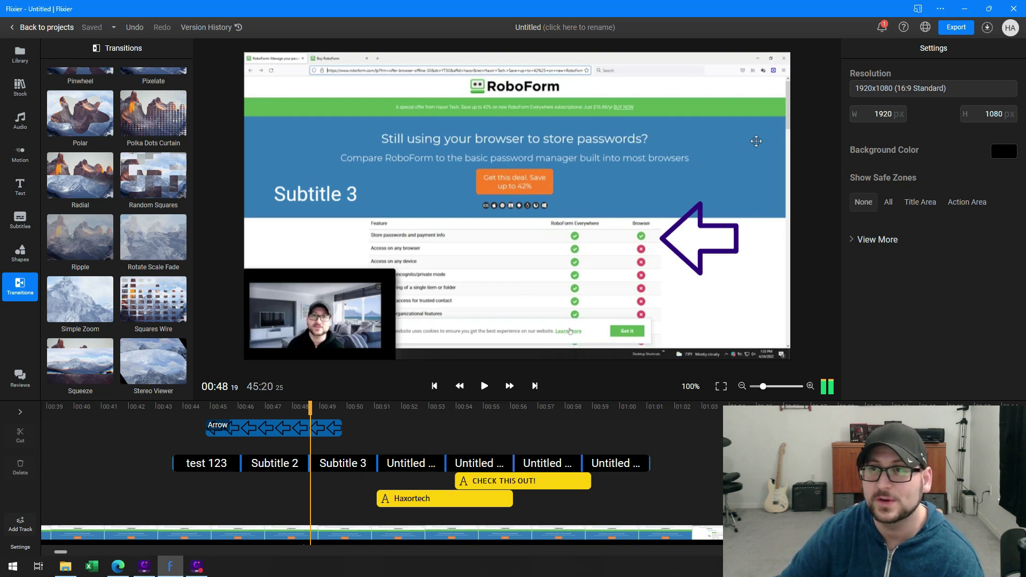
left_click(986, 28)
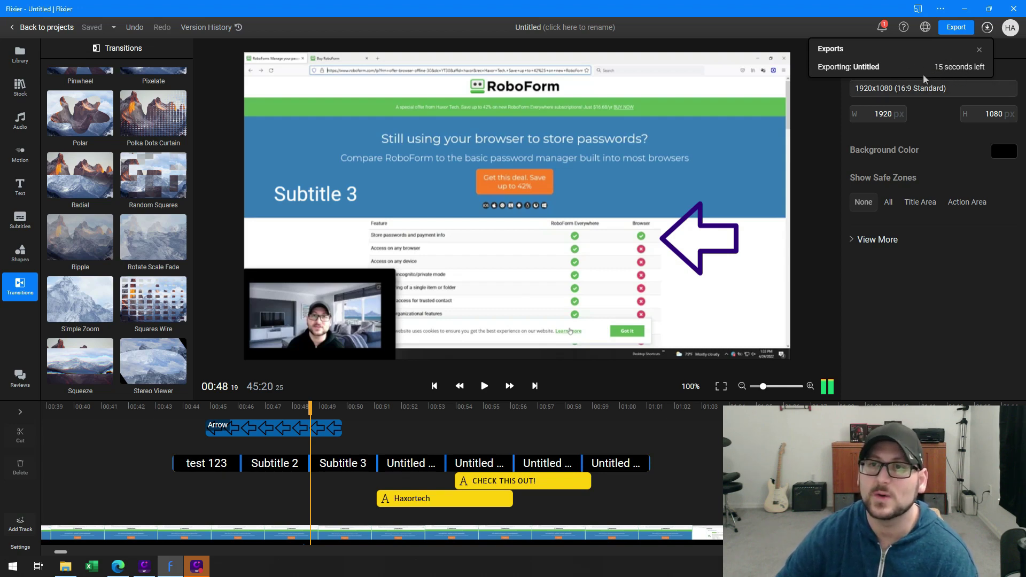
- Save the project as 'Test Project' via Save As
left_click(114, 27)
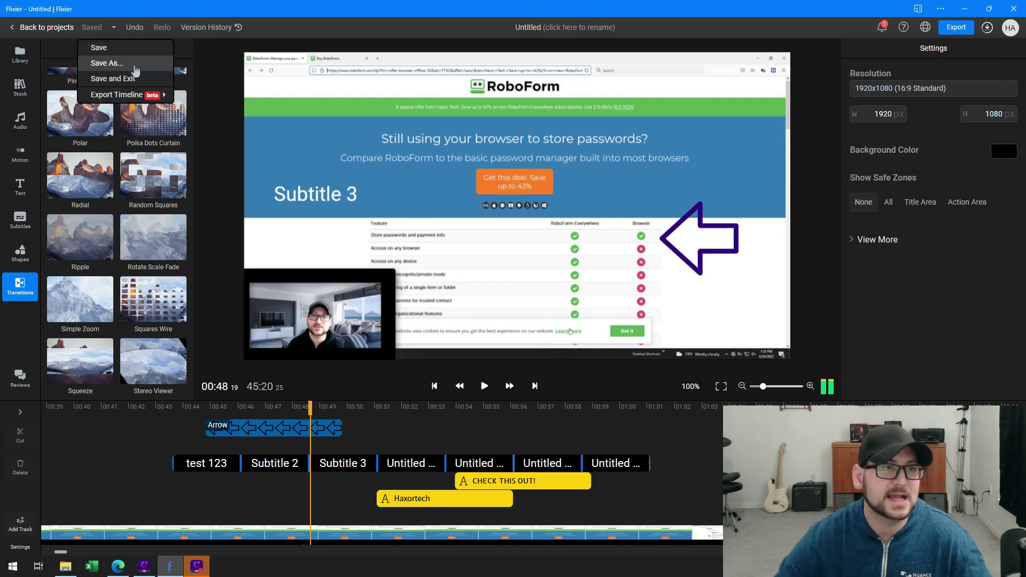
left_click(125, 64)
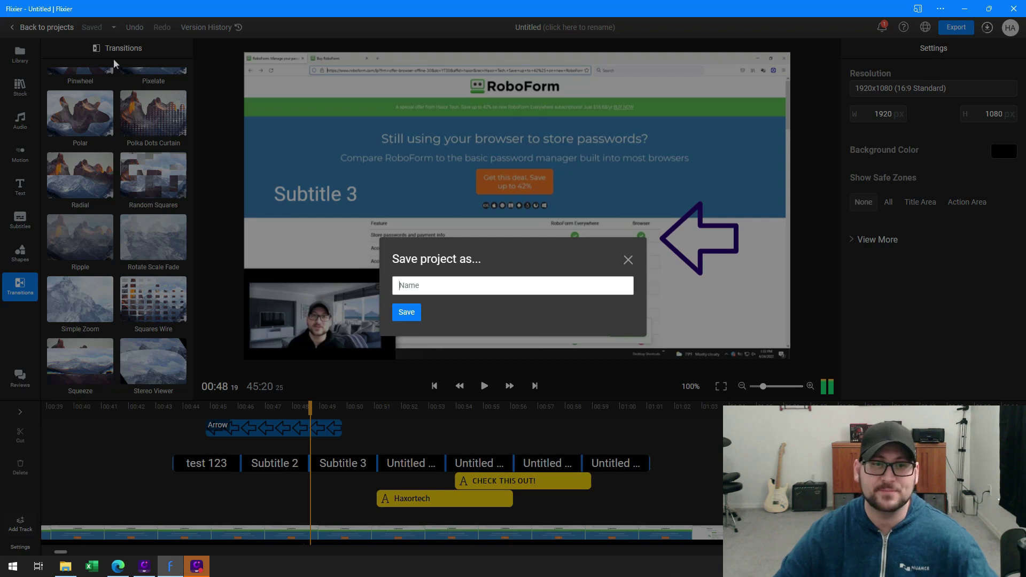
type("Test Project")
left_click(406, 313)
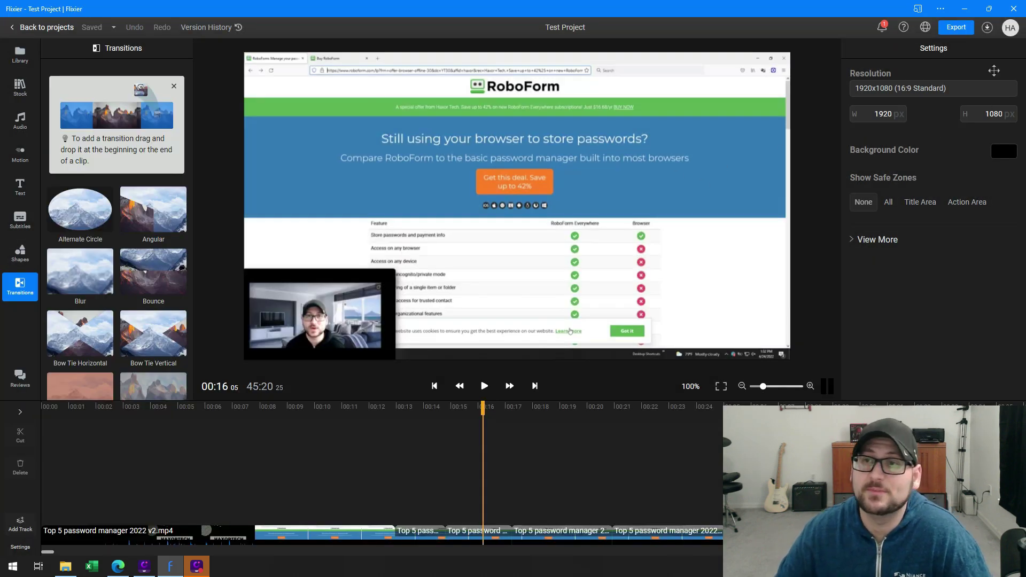
- Check the export progress again, then return to the projects dashboard
left_click(986, 31)
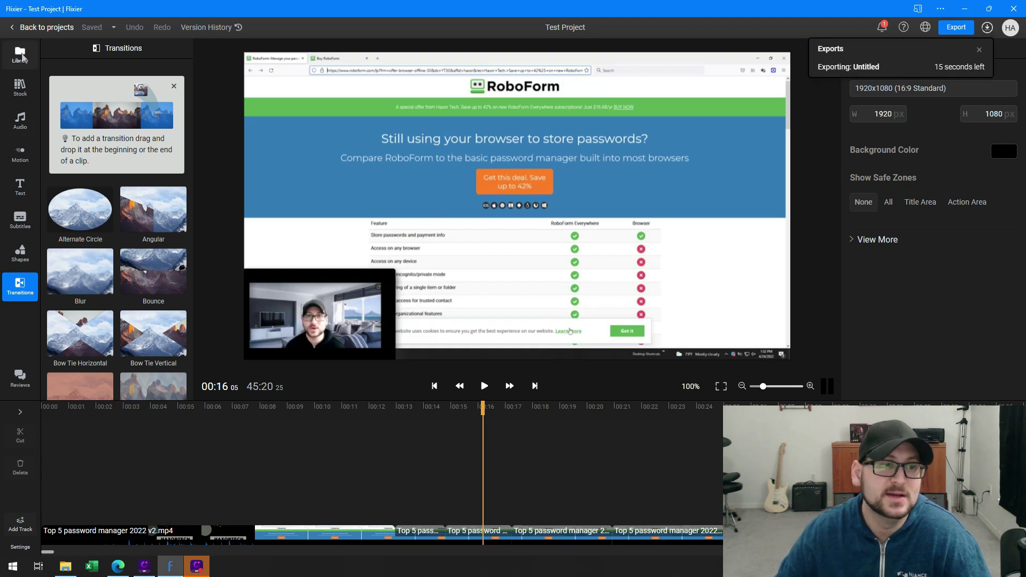
left_click(205, 470)
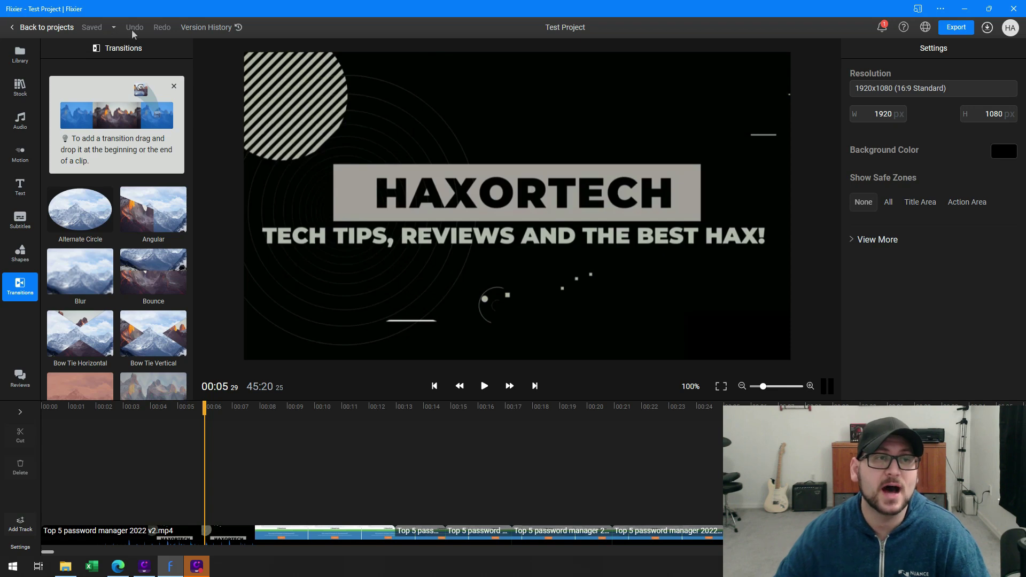
left_click(11, 32)
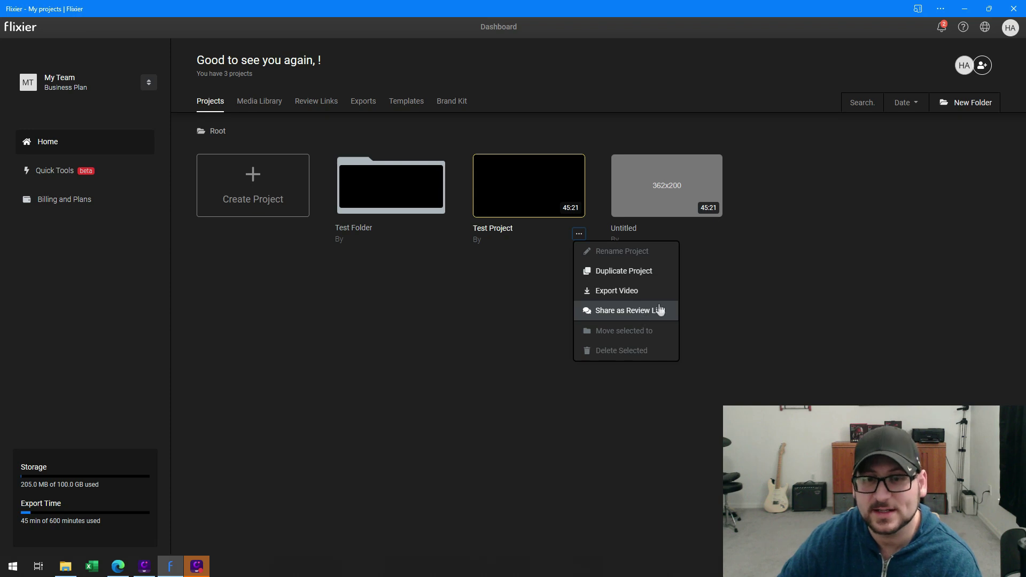
- View Test Project's export page, then go back to the projects dashboard
left_click(620, 293)
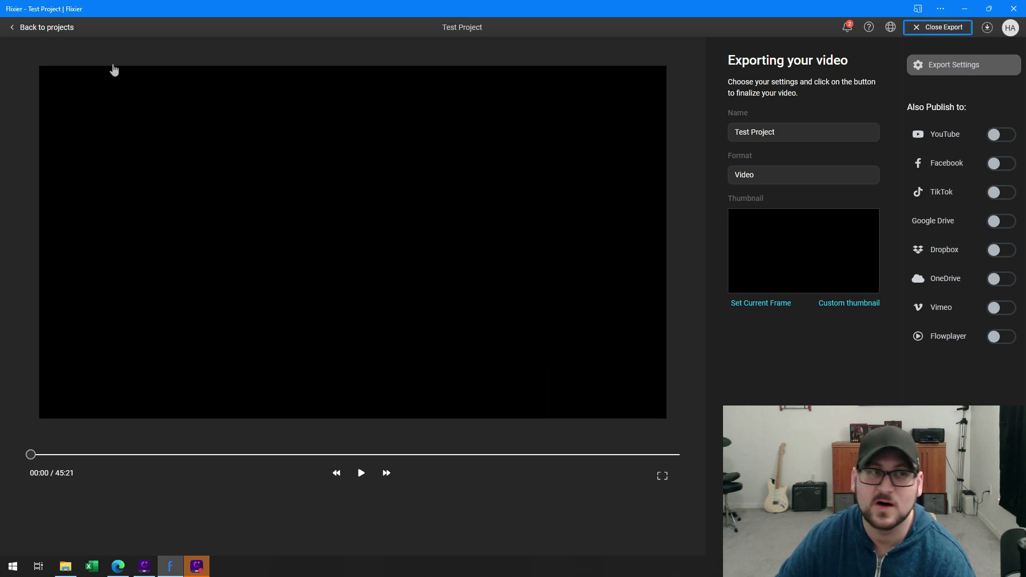
left_click(20, 33)
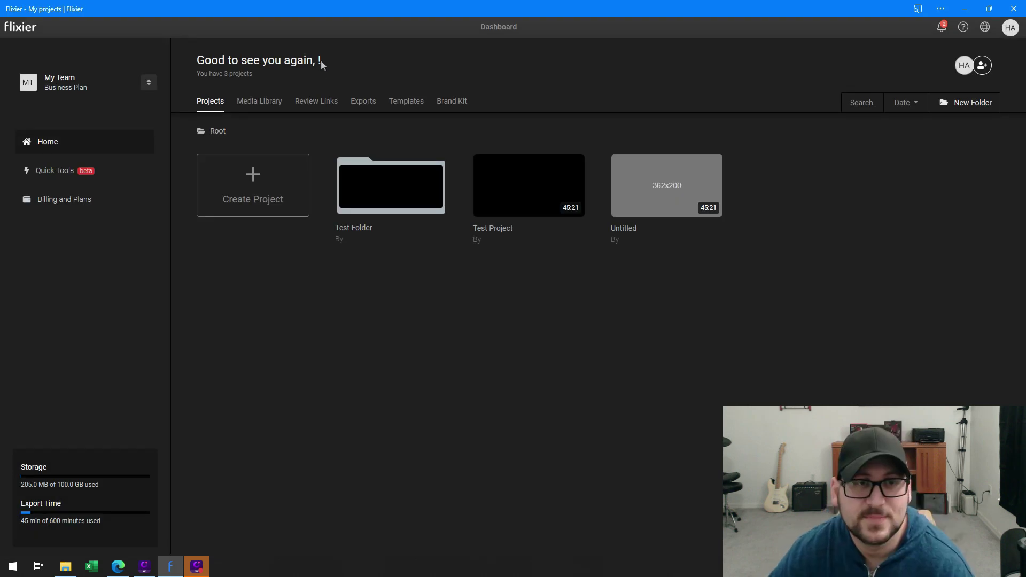
left_click(278, 107)
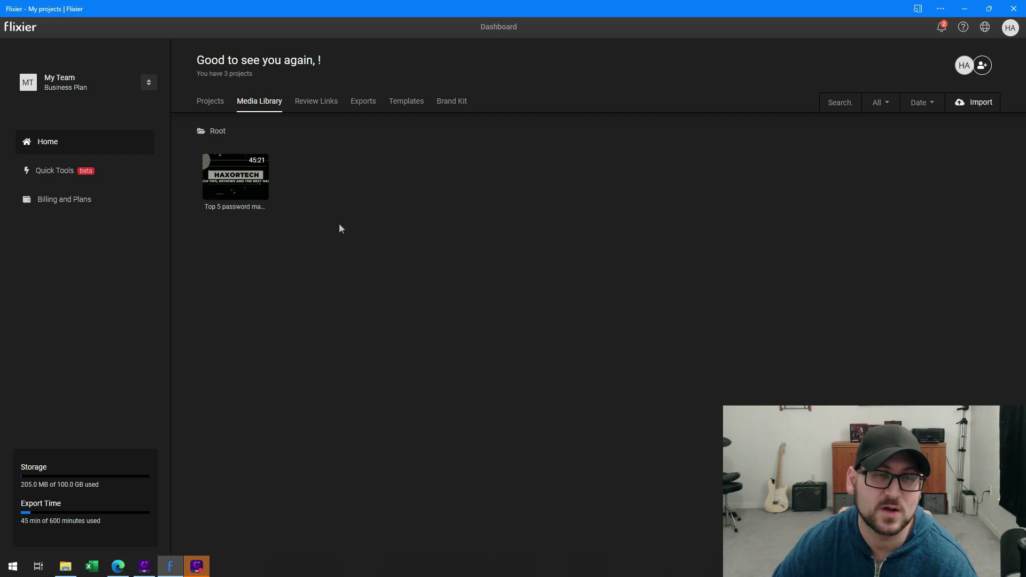
left_click(327, 104)
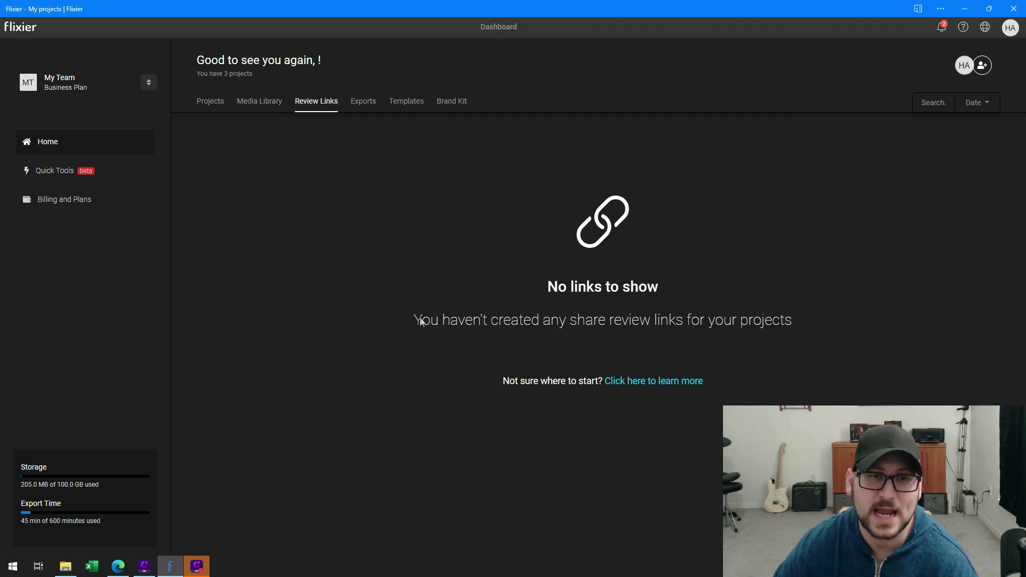
left_click(372, 106)
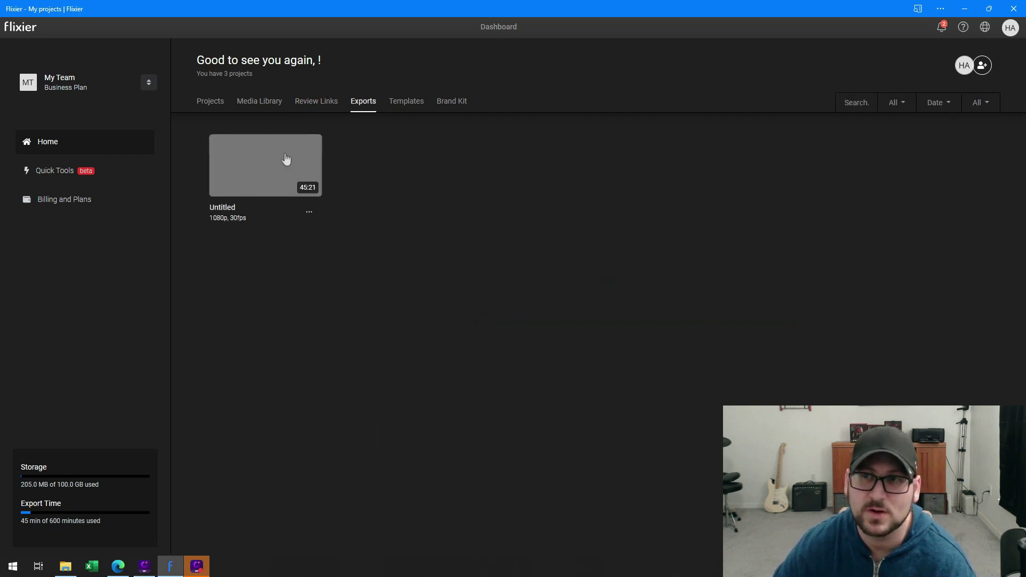
left_click(409, 102)
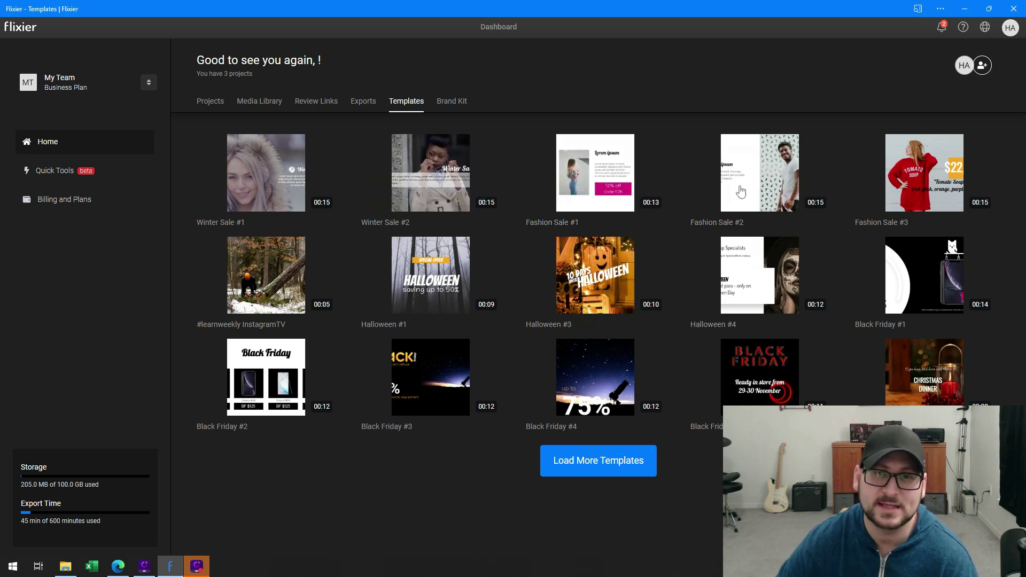
left_click(452, 102)
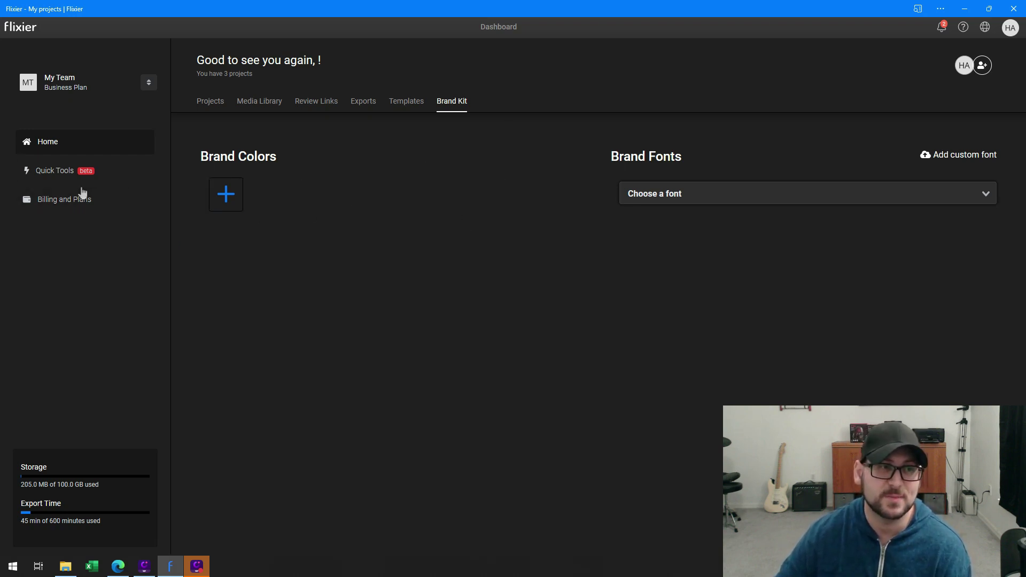
left_click(48, 142)
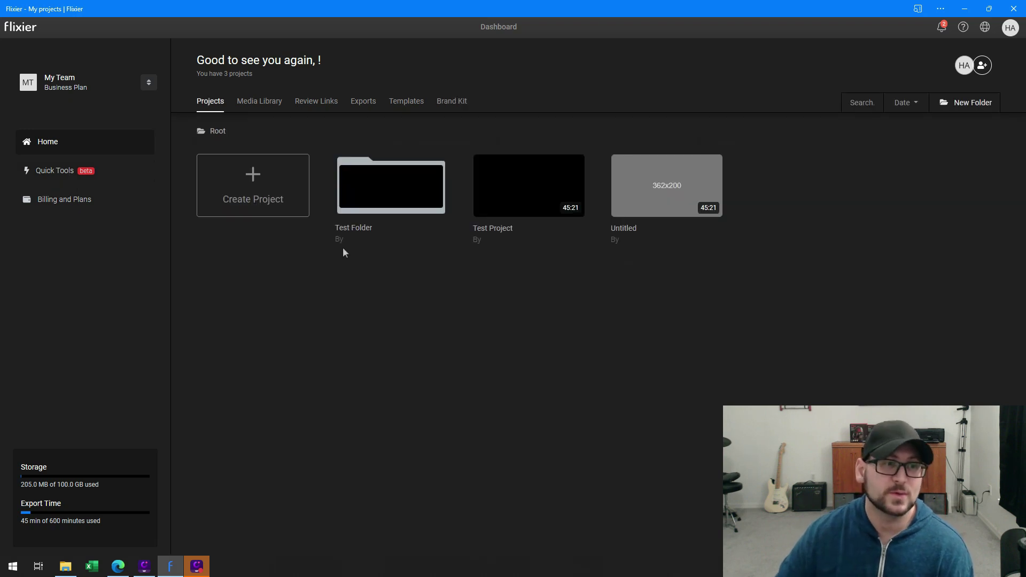
- Launch the Screen Recorder from Quick Tools to see its Webcam, Screen and Audio layouts
left_click(61, 171)
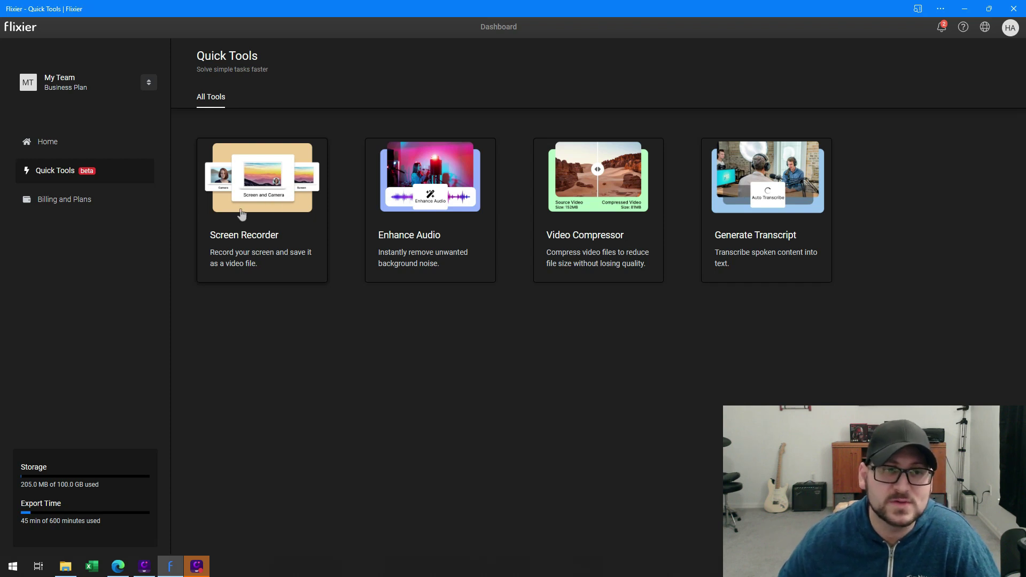
left_click(259, 201)
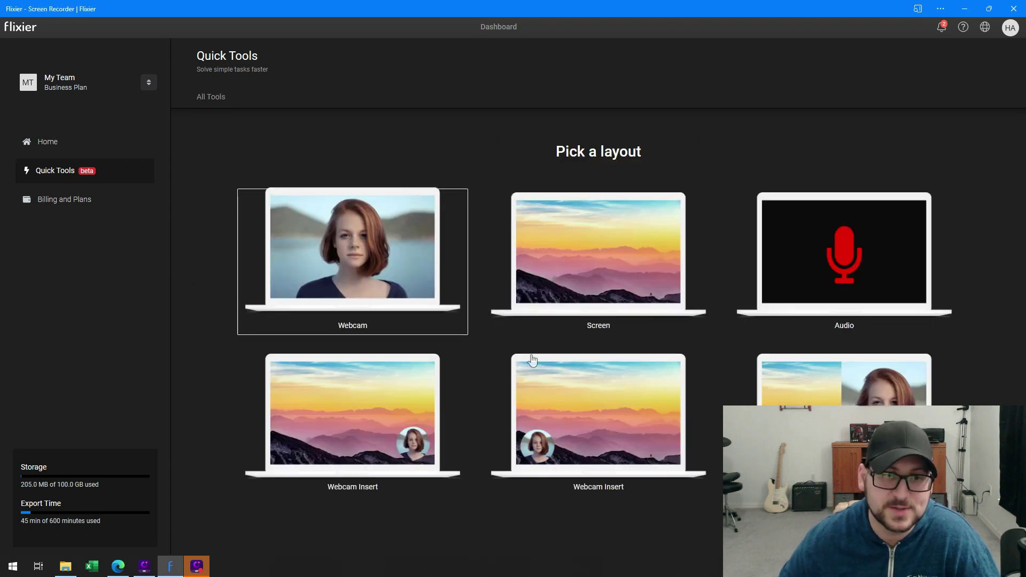